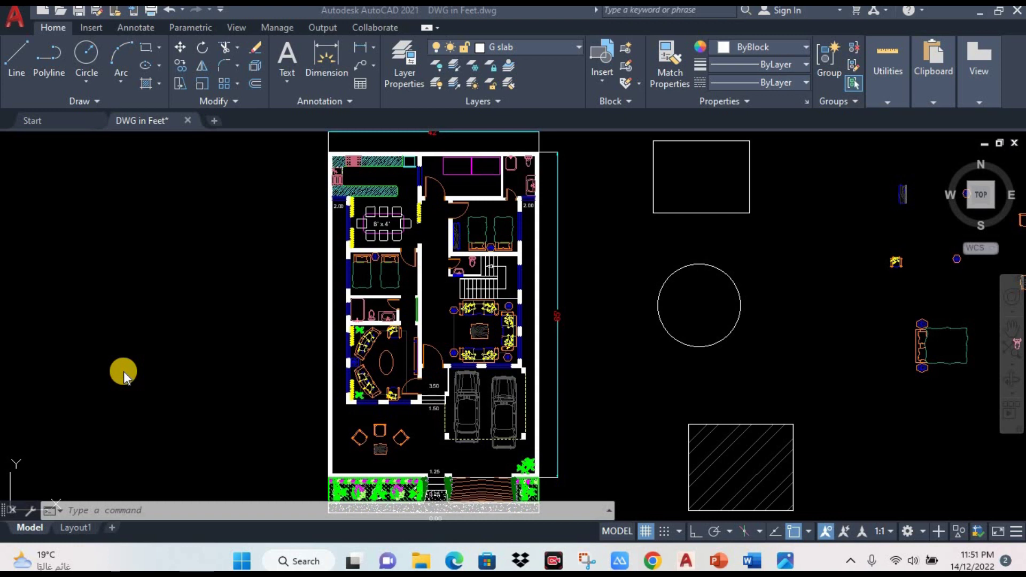
Zoom and pan the drawing to show the circle and hatched square
{"action": "left_click", "coordinate": [123, 371]}
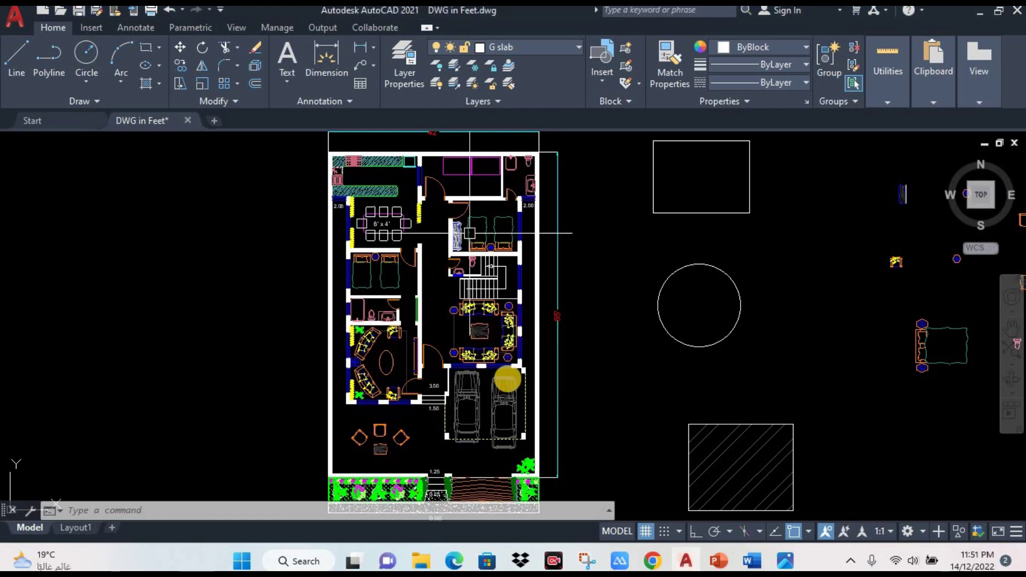
{"action": "scroll", "coordinate": [364, 361], "scroll_direction": "up", "scroll_amount": 2}
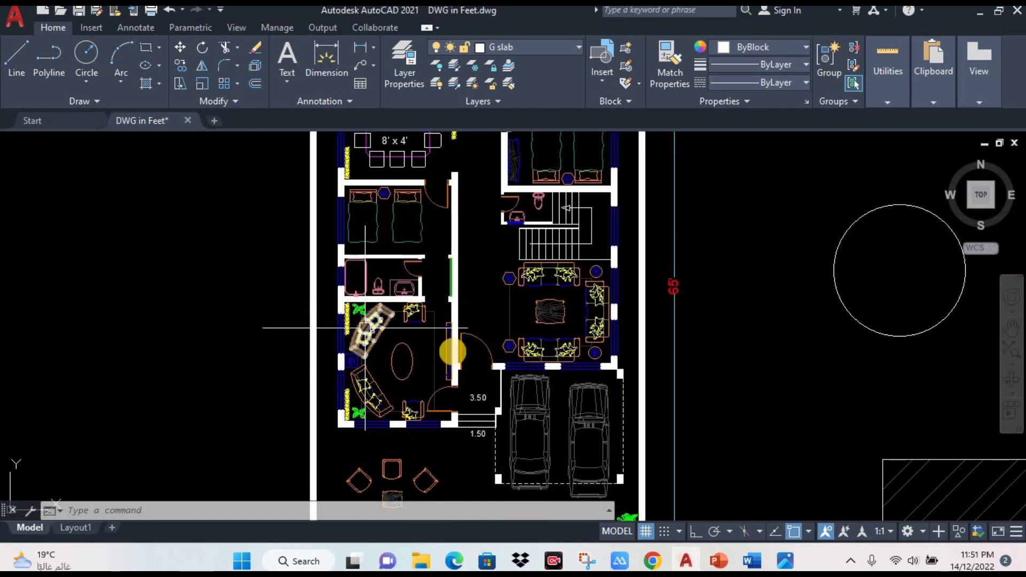
{"action": "middle_click_drag", "start_coordinate": [687, 348], "coordinate": [604, 342]}
{"action": "scroll", "coordinate": [682, 328], "scroll_direction": "down", "scroll_amount": 2}
{"action": "scroll", "coordinate": [716, 332], "scroll_direction": "down", "scroll_amount": 2}
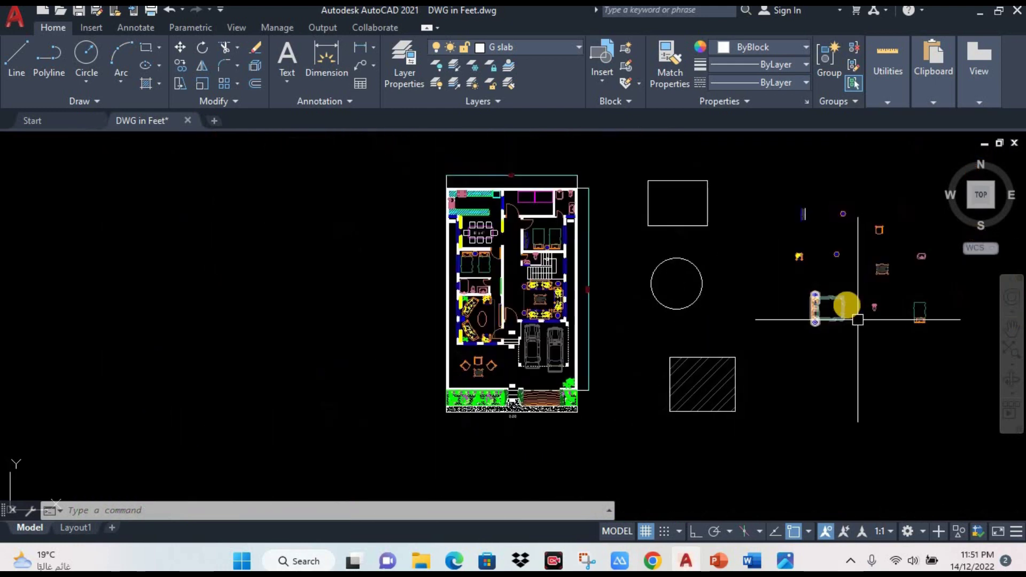
{"action": "scroll", "coordinate": [850, 305], "scroll_direction": "up", "scroll_amount": 2}
Select and deselect the circle, then show the Properties palette with nothing selected
{"action": "left_click", "coordinate": [615, 299]}
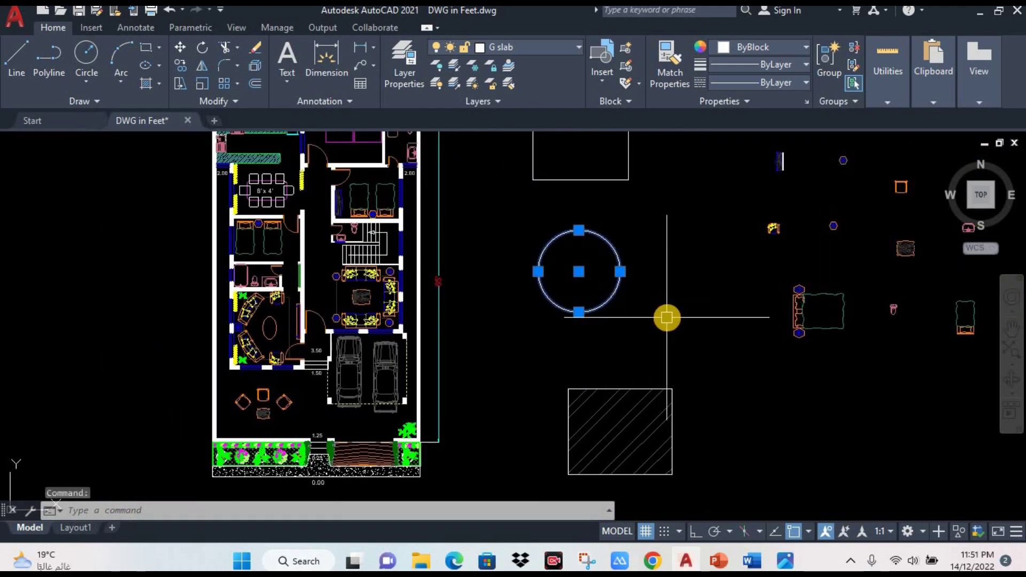
{"action": "key", "text": "Escape"}
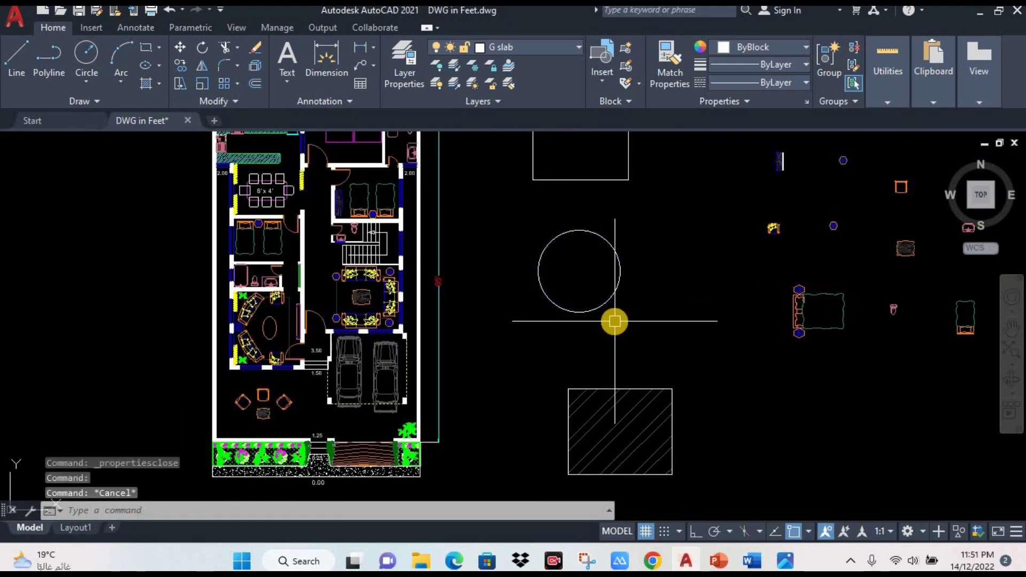
{"action": "scroll", "coordinate": [552, 327], "scroll_direction": "down", "scroll_amount": 2}
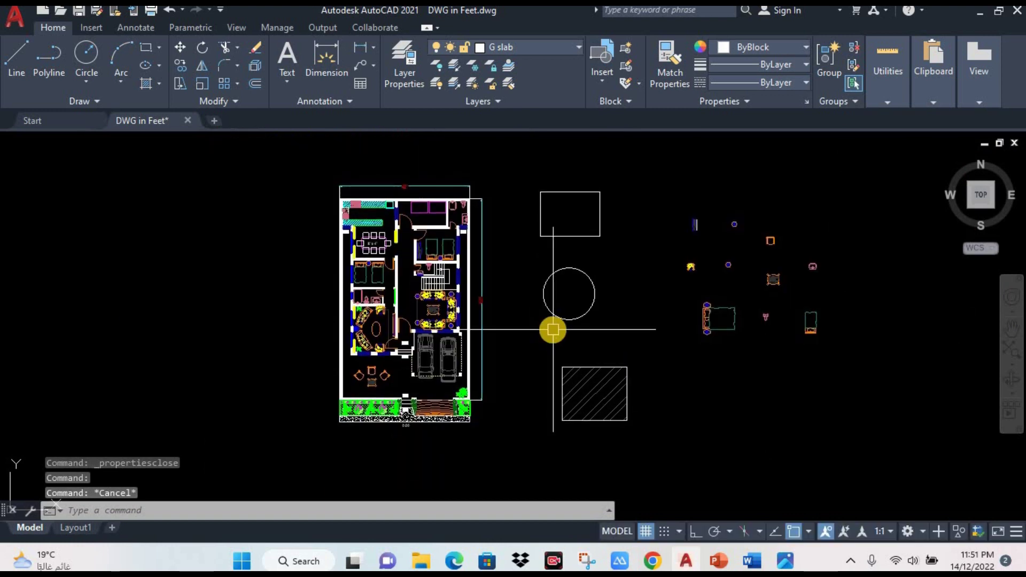
{"action": "key", "text": "ctrl+1"}
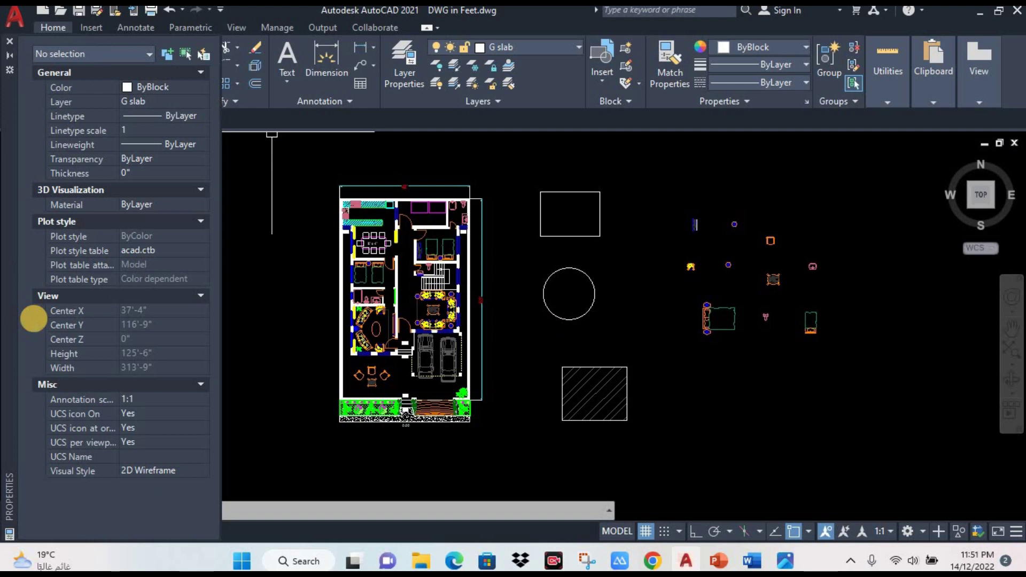
{"action": "key", "text": "ctrl+1"}
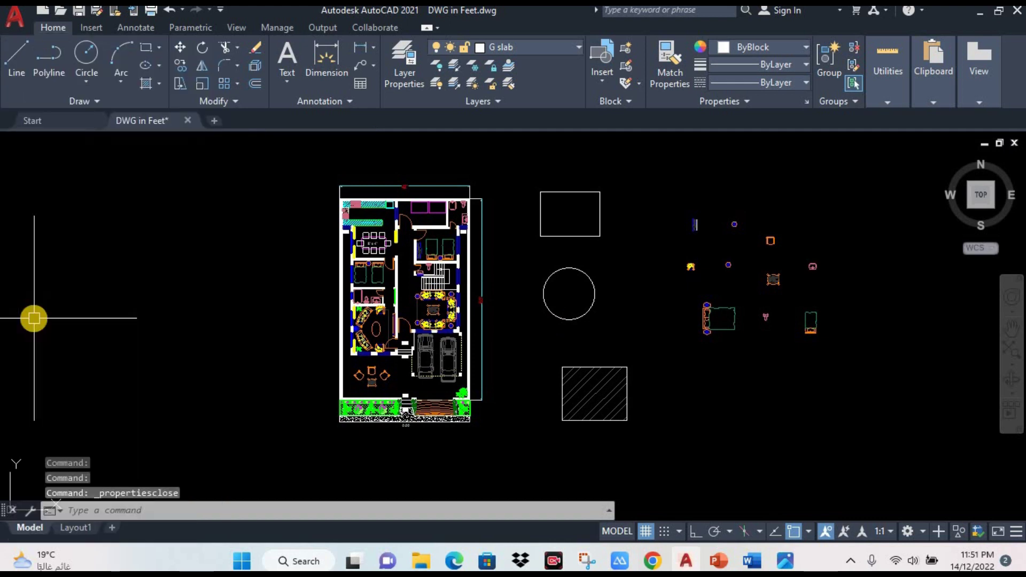
{"action": "key", "text": "ctrl+1"}
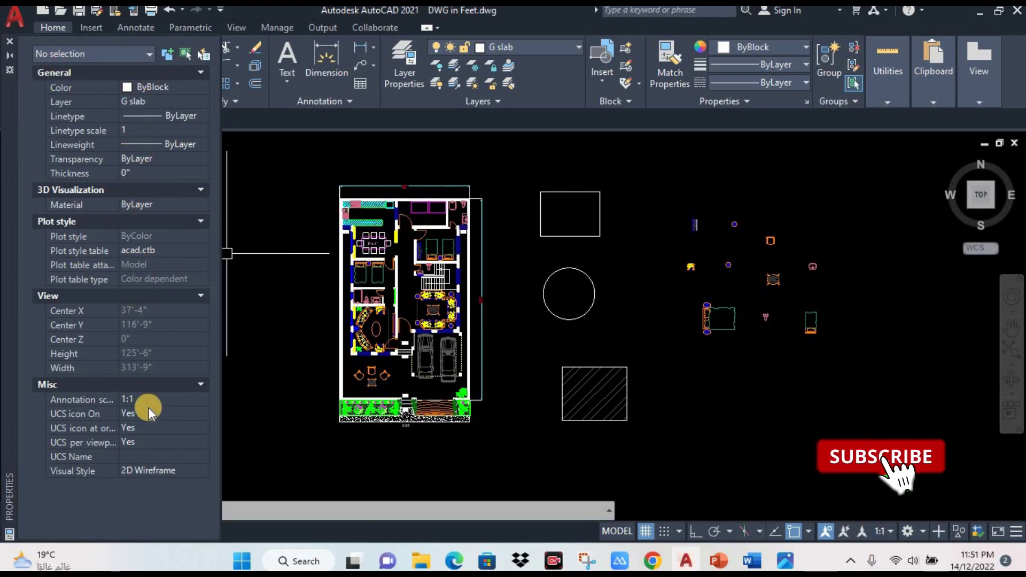
{"action": "left_click", "coordinate": [554, 188]}
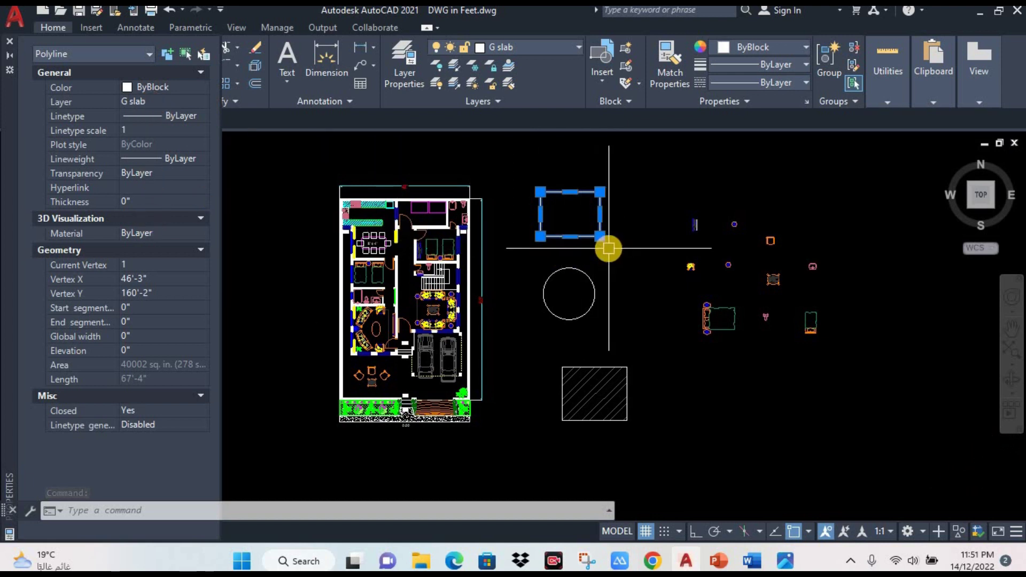
{"action": "key", "text": "Escape"}
{"action": "left_click", "coordinate": [594, 293]}
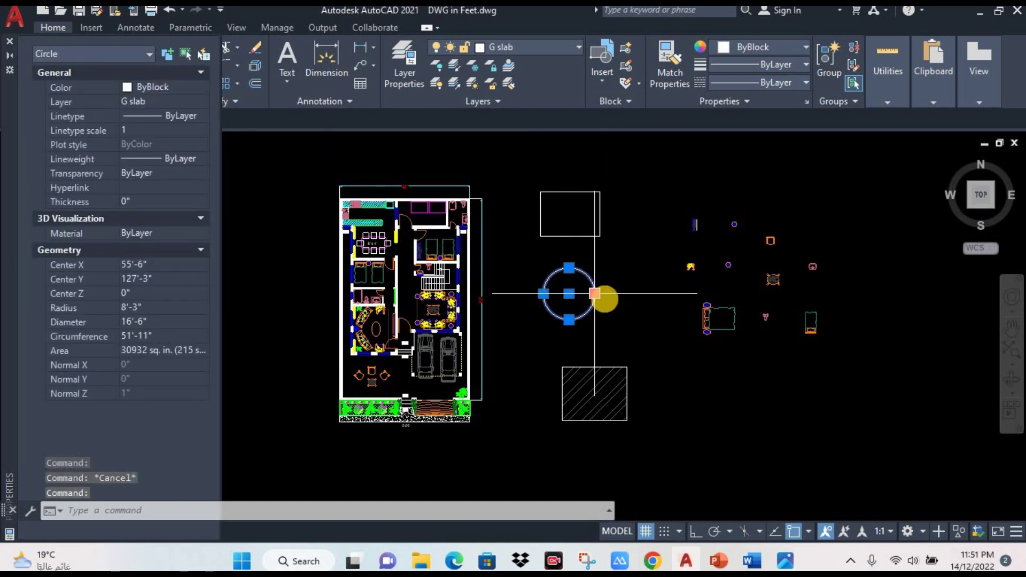
{"action": "key", "text": "Escape"}
{"action": "left_click", "coordinate": [595, 386]}
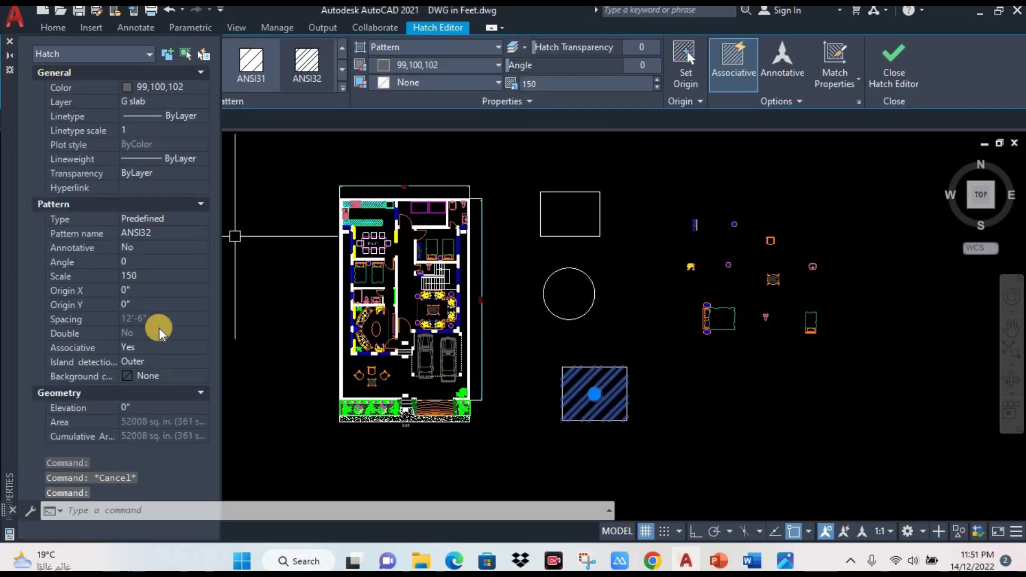
{"action": "key", "text": "Escape"}
{"action": "left_click", "coordinate": [561, 317]}
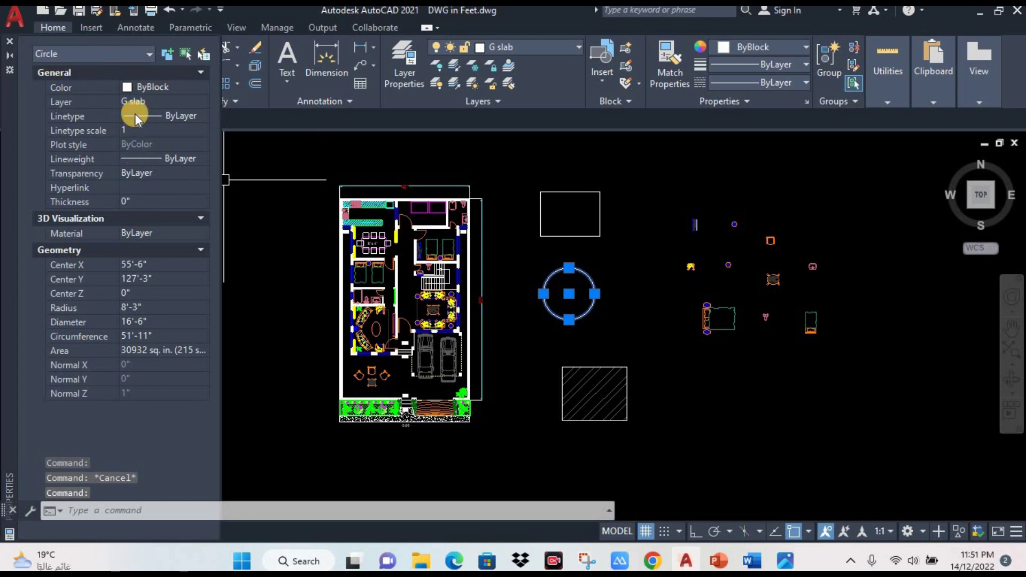
{"action": "key", "text": "Escape"}
{"action": "left_click", "coordinate": [709, 320]}
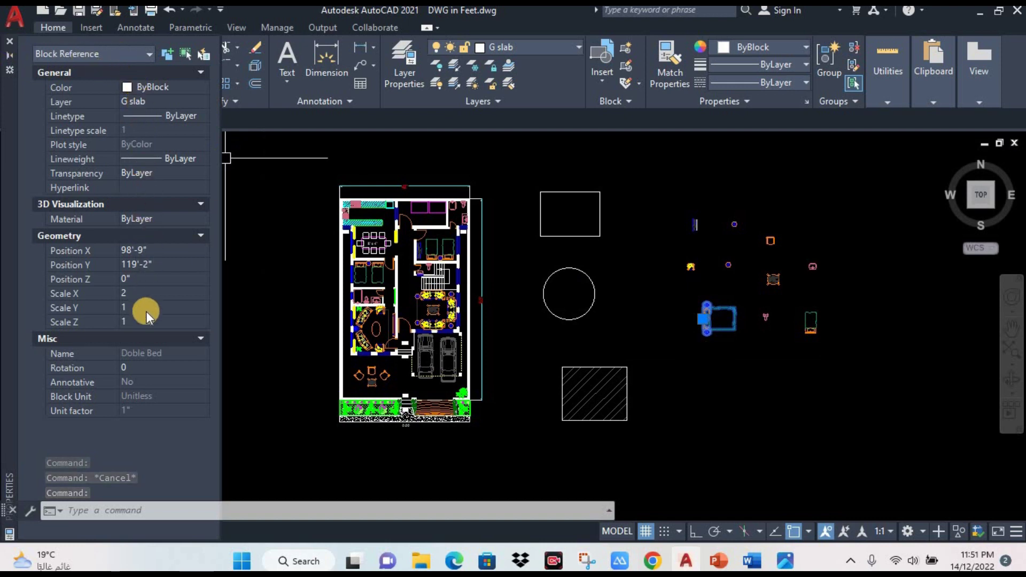
{"action": "key", "text": "Escape"}
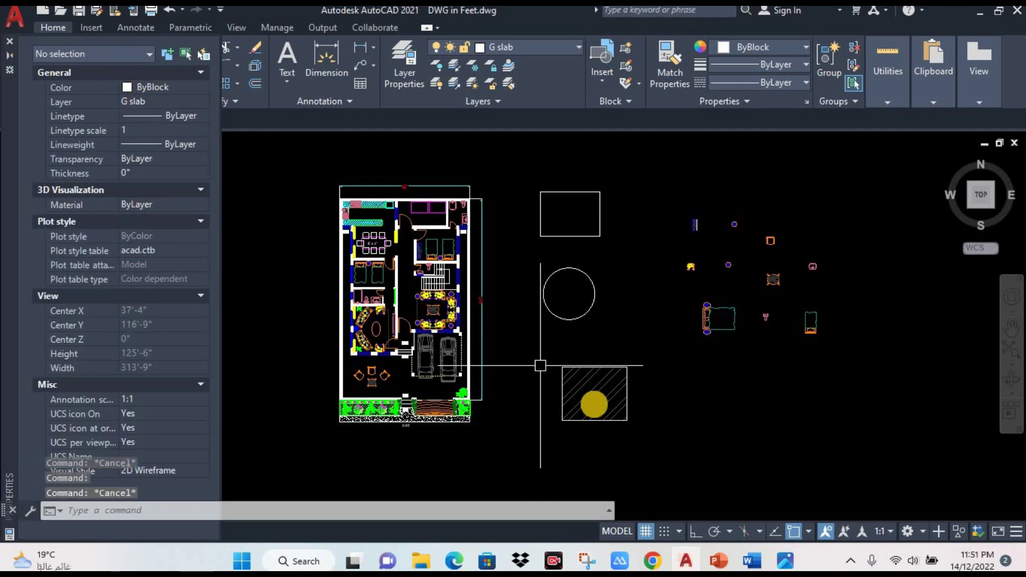
Draw a rectangle (REC) enclosing the two-bed bedroom
{"action": "scroll", "coordinate": [597, 409], "scroll_direction": "up", "scroll_amount": 2}
{"action": "scroll", "coordinate": [532, 305], "scroll_direction": "up", "scroll_amount": 1}
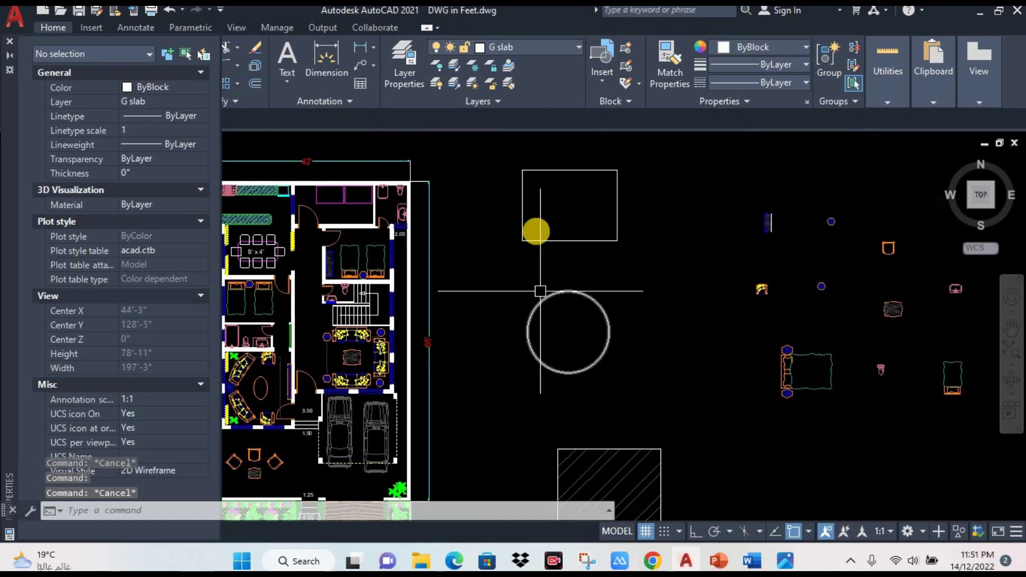
{"action": "middle_click_drag", "start_coordinate": [600, 207], "coordinate": [600, 238]}
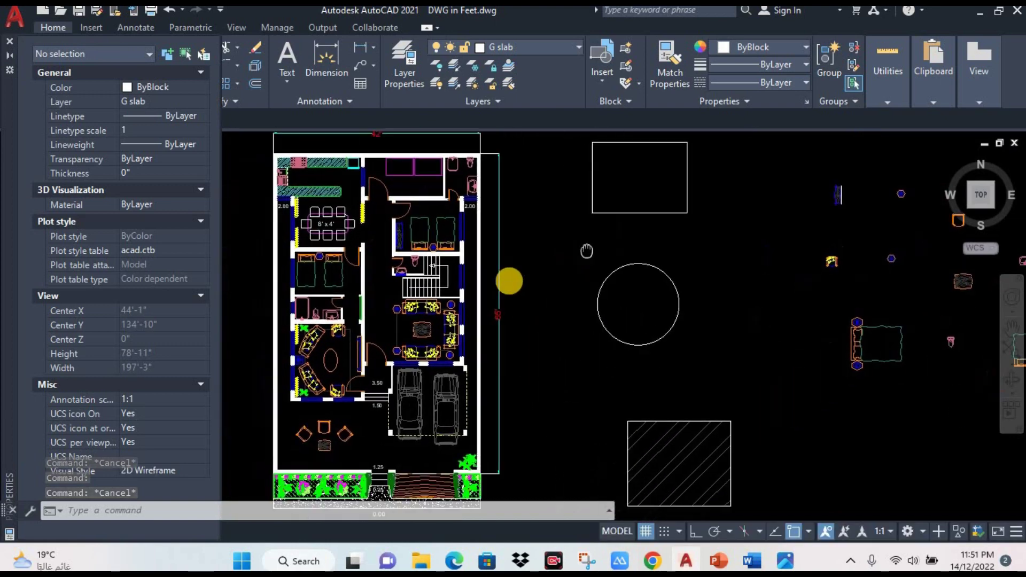
{"action": "middle_click_drag", "start_coordinate": [449, 337], "coordinate": [519, 278]}
{"action": "scroll", "coordinate": [316, 251], "scroll_direction": "up", "scroll_amount": 2}
{"action": "scroll", "coordinate": [422, 243], "scroll_direction": "up", "scroll_amount": 2}
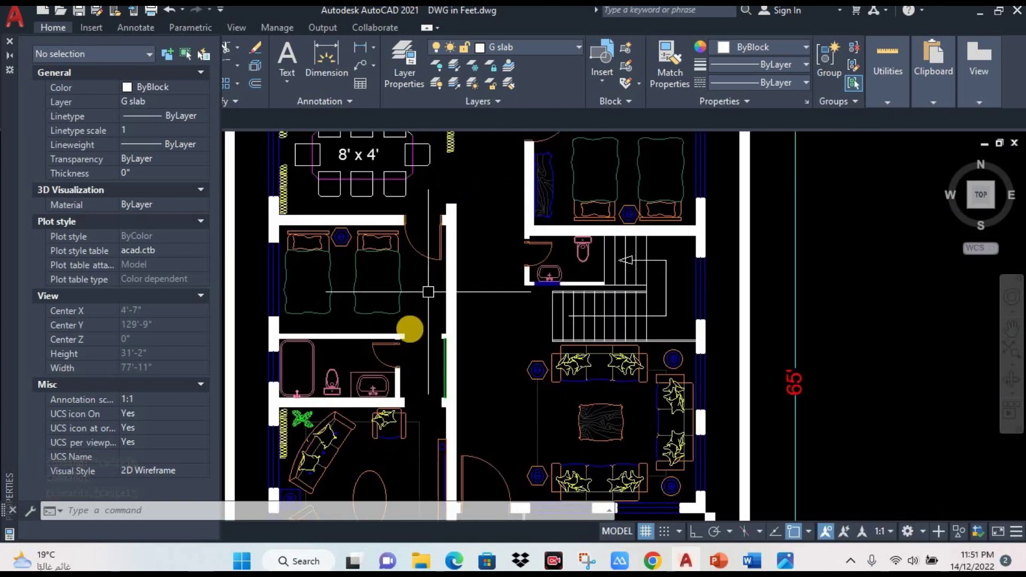
{"action": "type", "text": "rec"}
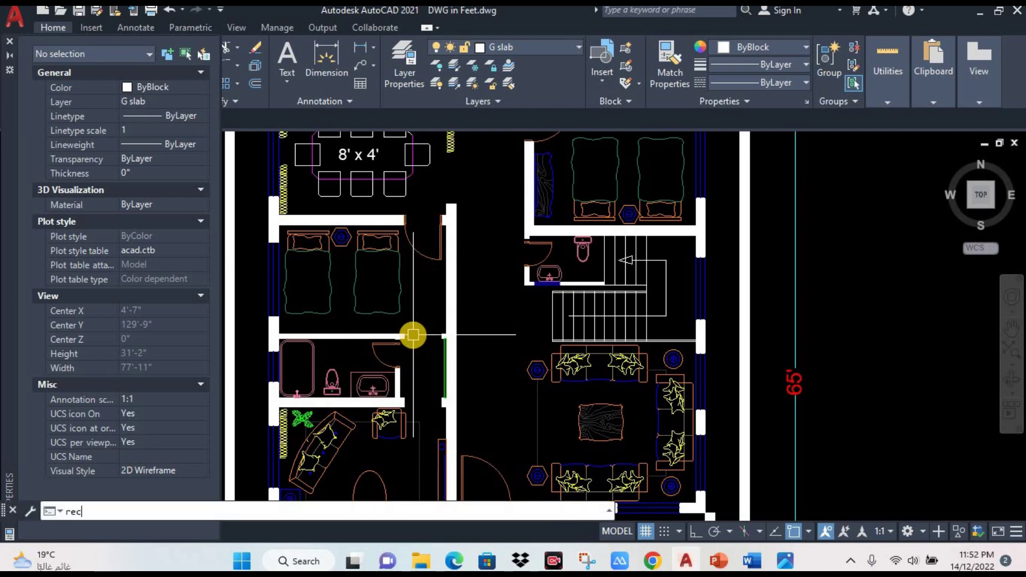
{"action": "key", "text": "Return"}
{"action": "left_click", "coordinate": [324, 252]}
{"action": "scroll", "coordinate": [443, 318], "scroll_direction": "up", "scroll_amount": 2}
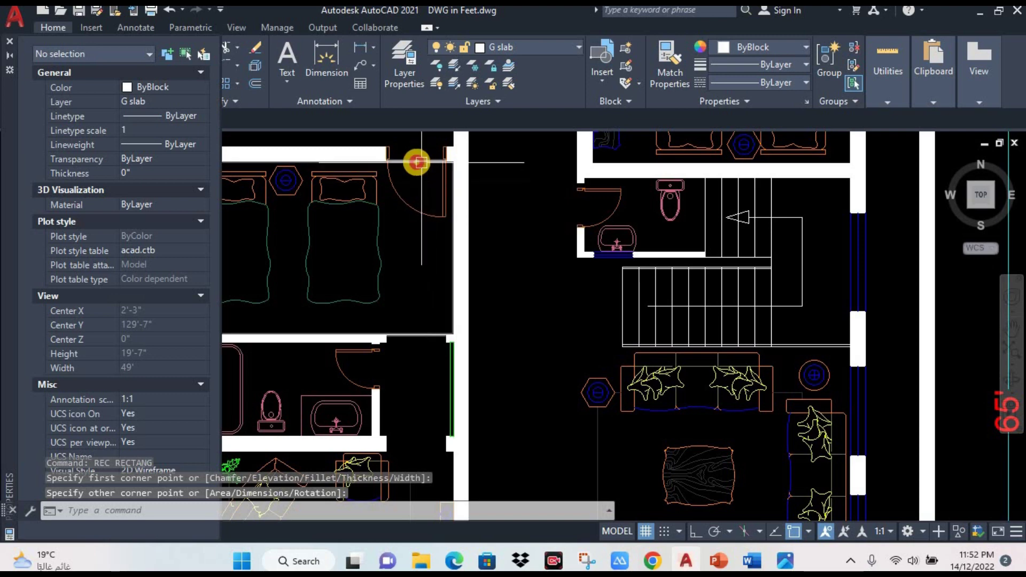
{"action": "left_click", "coordinate": [452, 160]}
Change the bedroom rectangle's colour to Red
{"action": "left_click", "coordinate": [742, 48]}
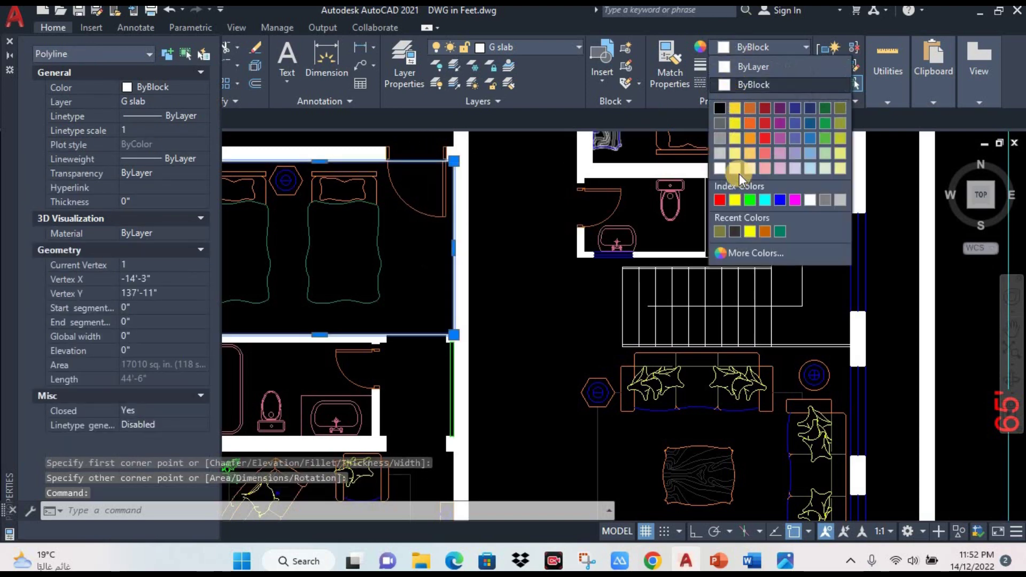
{"action": "left_click", "coordinate": [723, 201]}
{"action": "middle_click_drag", "start_coordinate": [470, 228], "coordinate": [567, 246]}
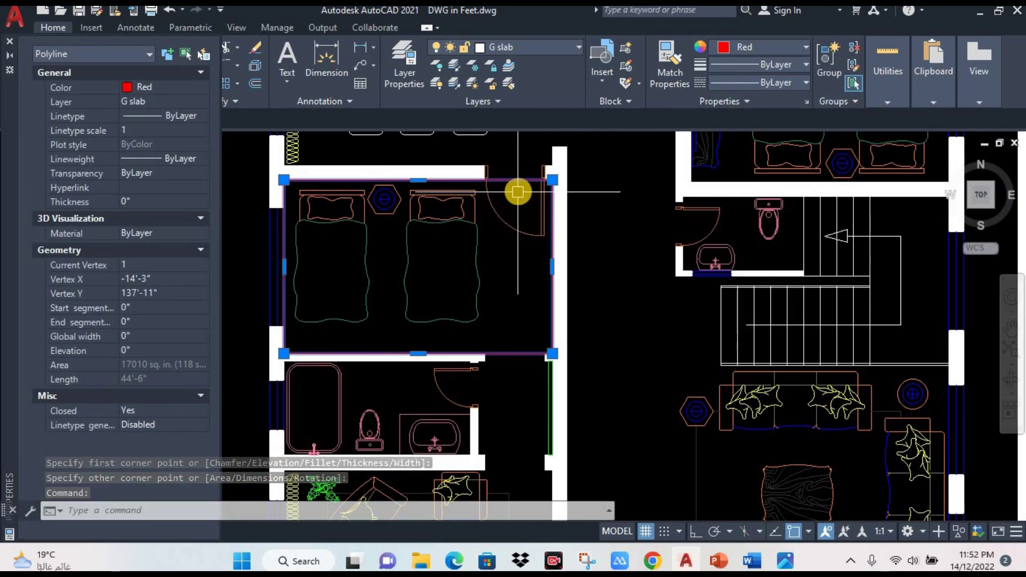
{"action": "key", "text": "Escape"}
{"action": "left_click", "coordinate": [435, 180]}
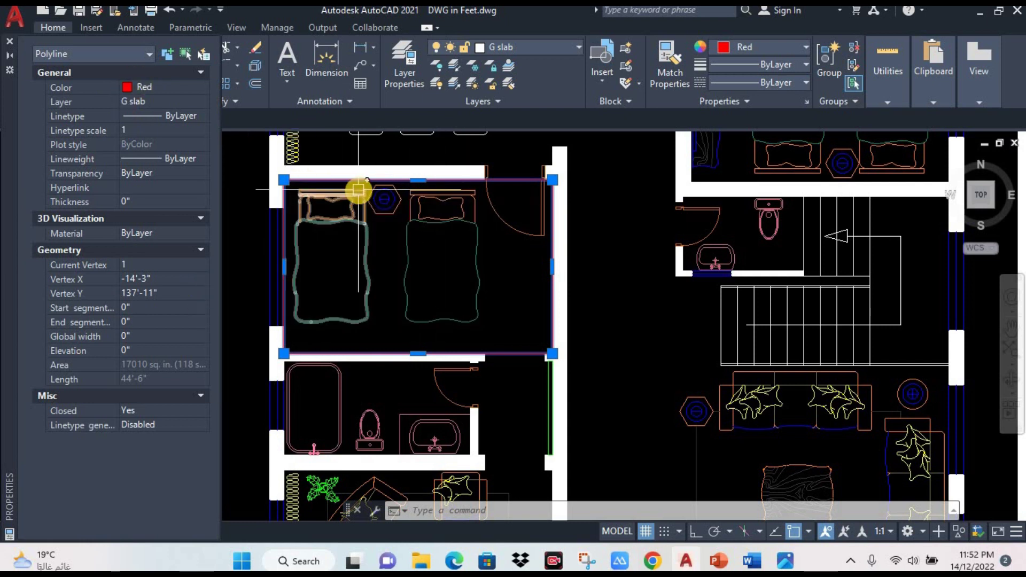
Inspect the circle's properties, then deselect it
{"action": "key", "text": "Escape"}
{"action": "scroll", "coordinate": [504, 229], "scroll_direction": "down", "scroll_amount": 3}
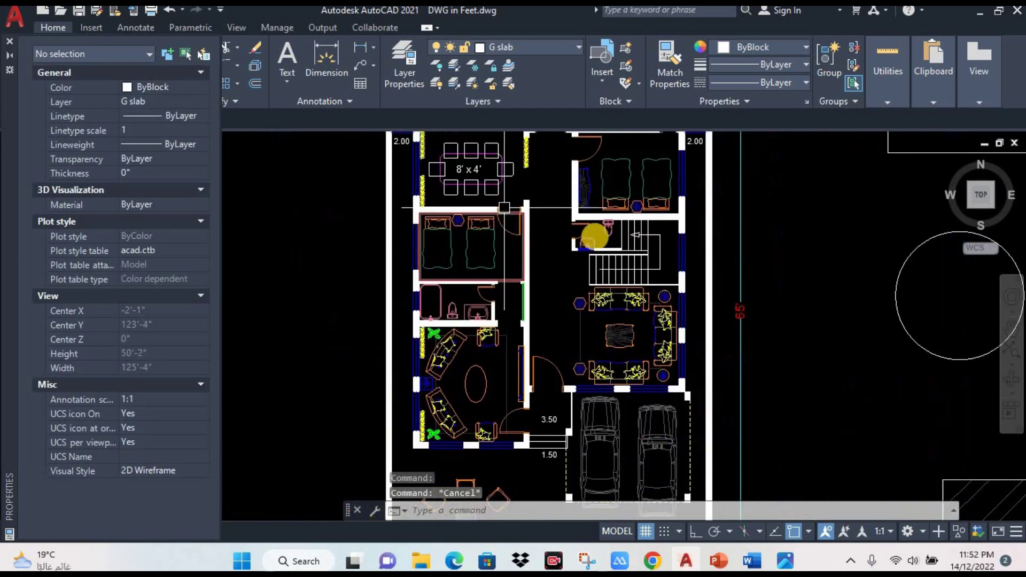
{"action": "middle_click_drag", "start_coordinate": [745, 275], "coordinate": [569, 290]}
{"action": "left_click", "coordinate": [652, 284]}
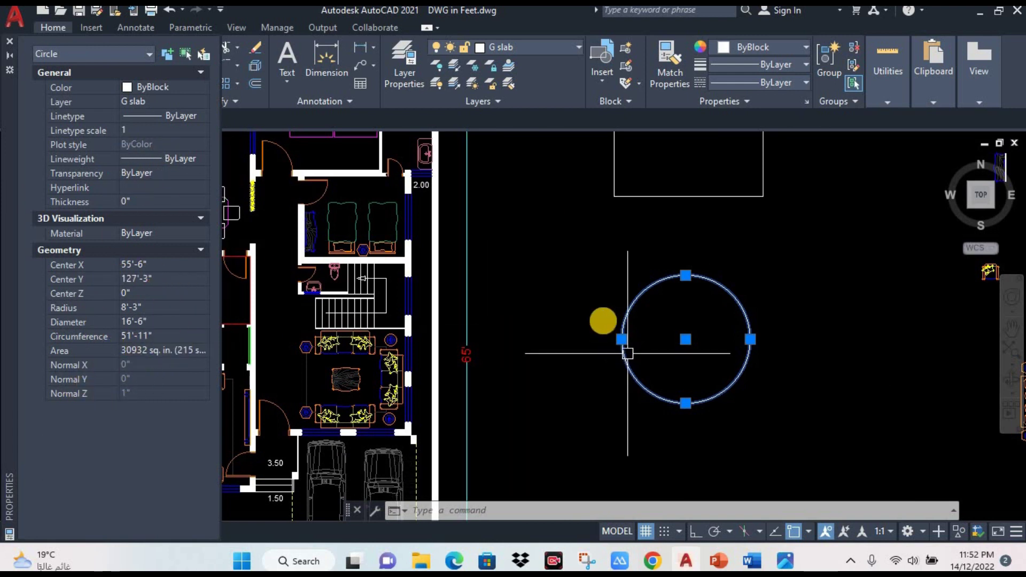
{"action": "key", "text": "Escape"}
Select the hatched square to show its ANSI32 pattern at scale 150
{"action": "scroll", "coordinate": [622, 339], "scroll_direction": "down", "scroll_amount": 5}
{"action": "scroll", "coordinate": [658, 362], "scroll_direction": "up", "scroll_amount": 1}
{"action": "scroll", "coordinate": [608, 351], "scroll_direction": "up", "scroll_amount": 5}
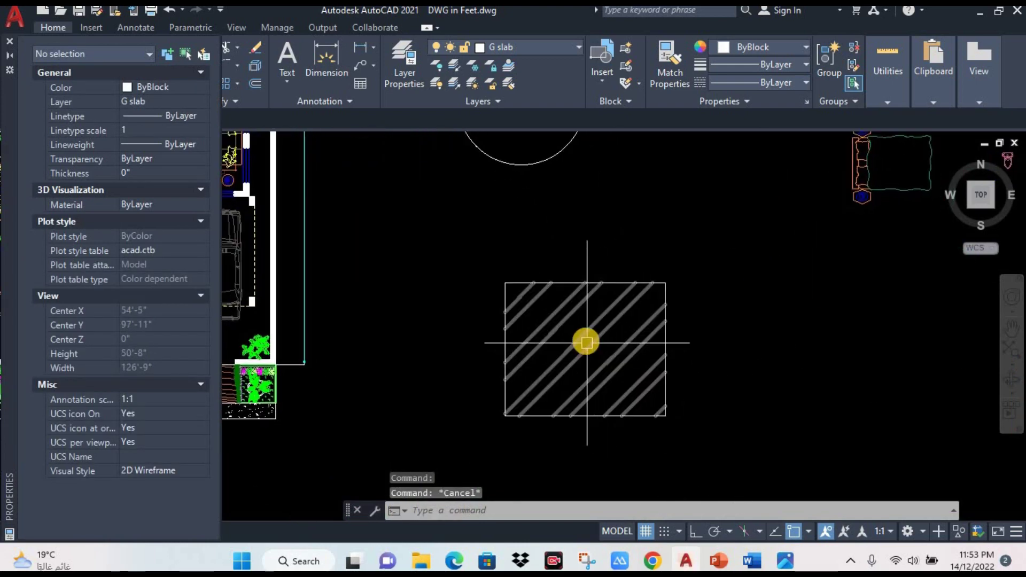
{"action": "scroll", "coordinate": [584, 339], "scroll_direction": "down", "scroll_amount": 2}
{"action": "left_click", "coordinate": [610, 353]}
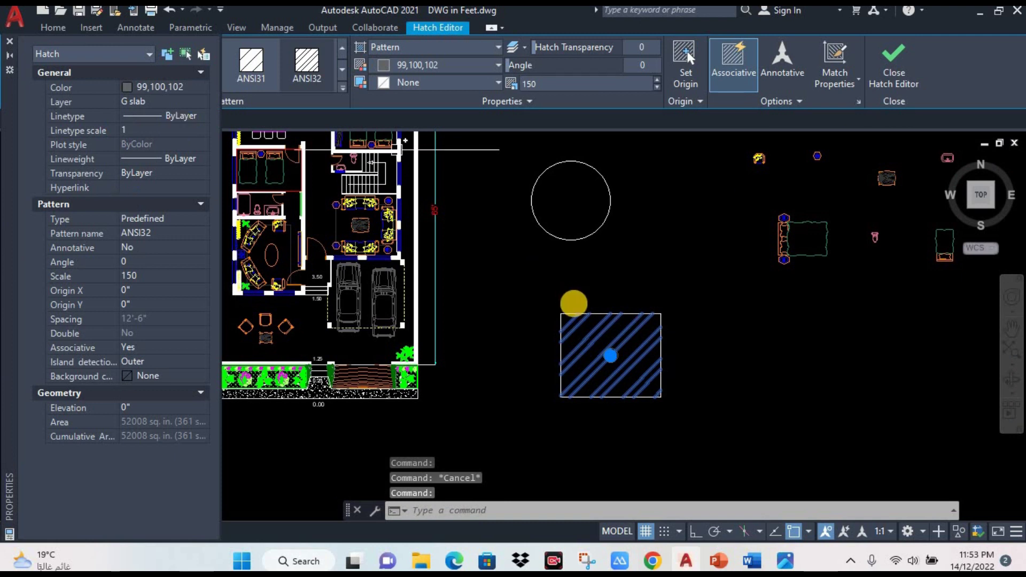
Set the square's hatch colour to Magenta
{"action": "left_click", "coordinate": [132, 88]}
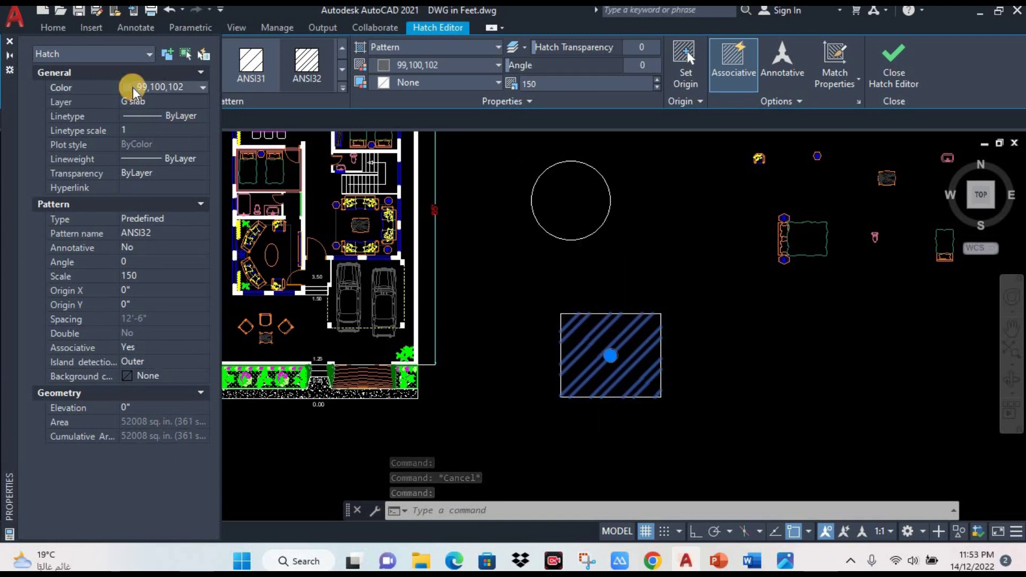
{"action": "left_click", "coordinate": [177, 90]}
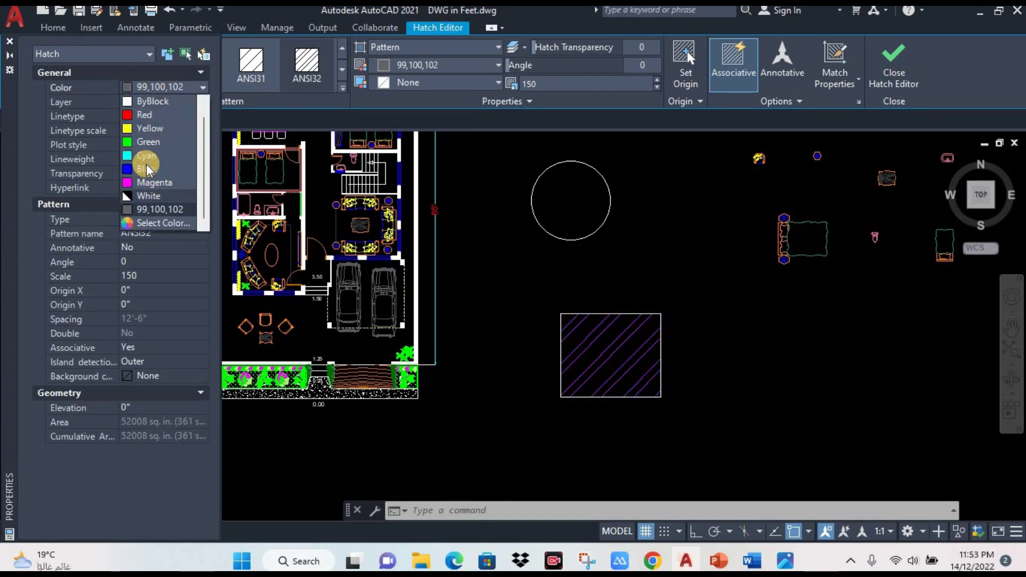
{"action": "left_click", "coordinate": [143, 183]}
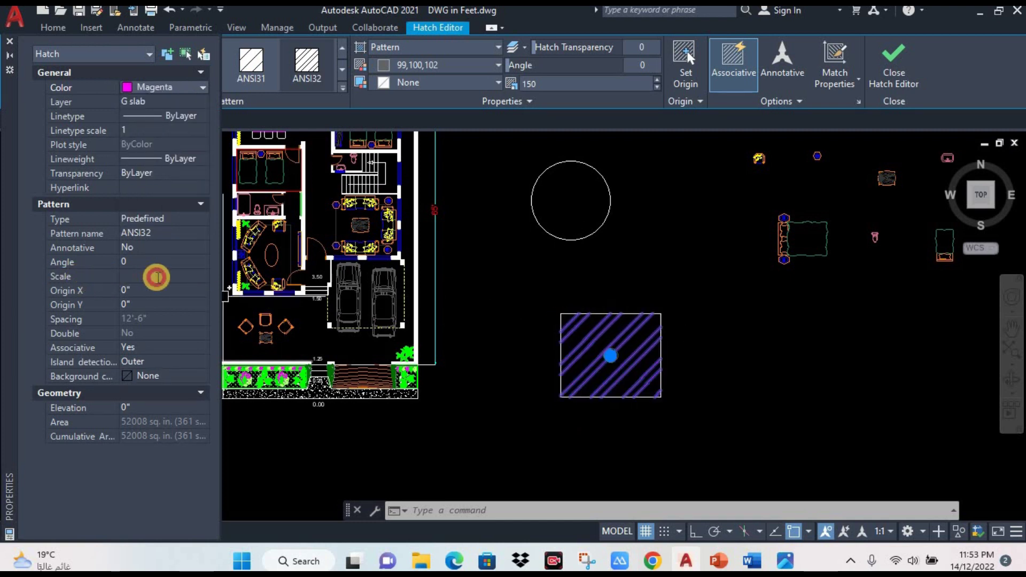
Set the hatch pattern scale to 100 after trying 3500 and 350
{"action": "left_click", "coordinate": [156, 277]}
{"action": "type", "text": "3500"}
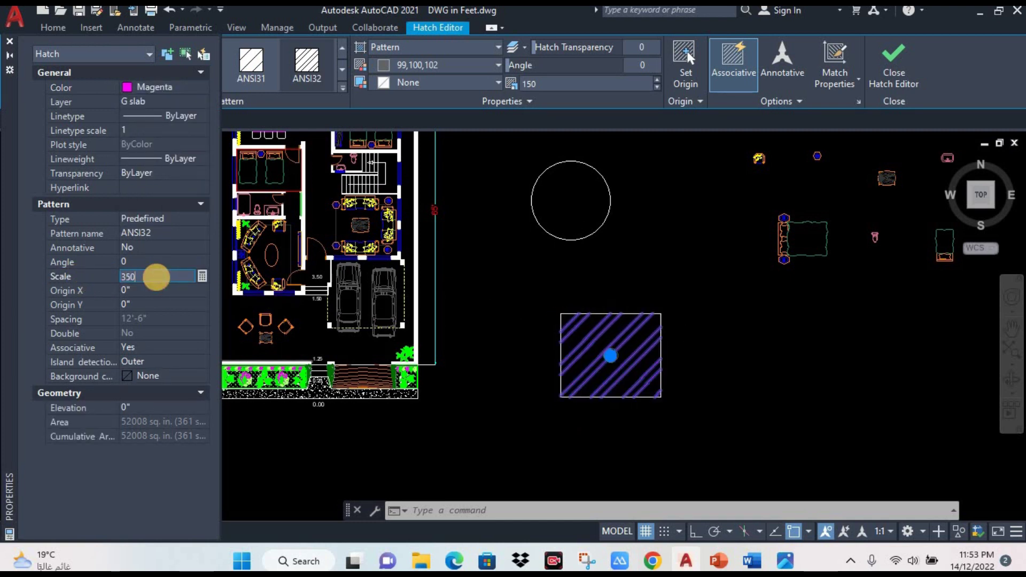
{"action": "key", "text": "Tab"}
{"action": "left_click", "coordinate": [156, 277]}
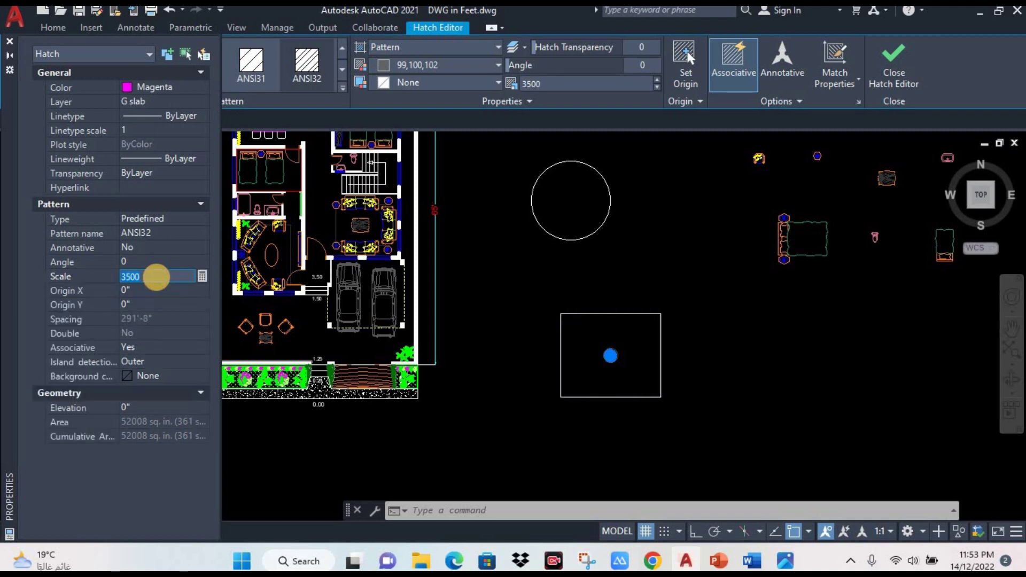
{"action": "type", "text": "50"}
{"action": "key", "text": "Tab"}
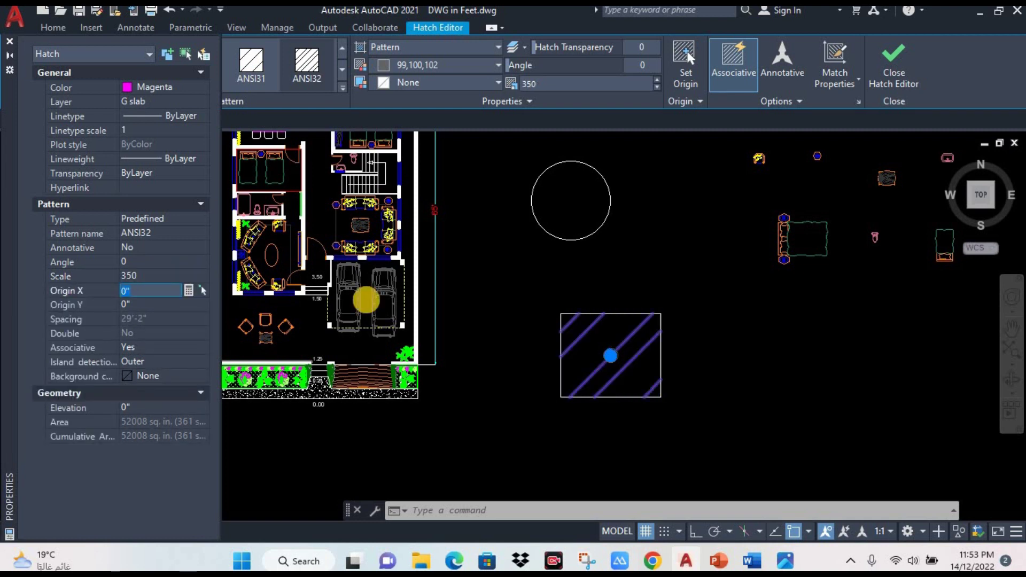
{"action": "left_click", "coordinate": [150, 277]}
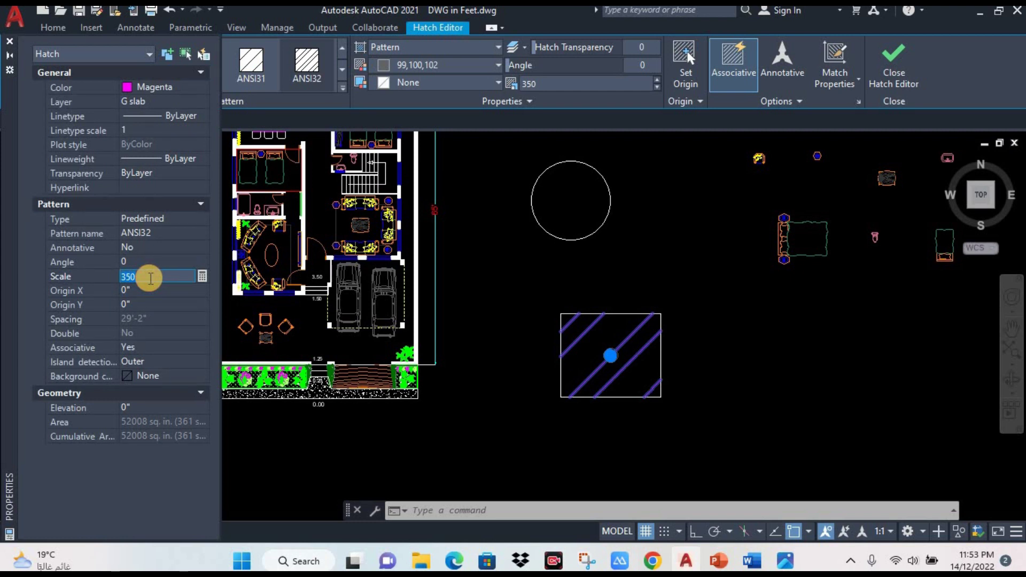
{"action": "type", "text": "100"}
{"action": "key", "text": "Tab"}
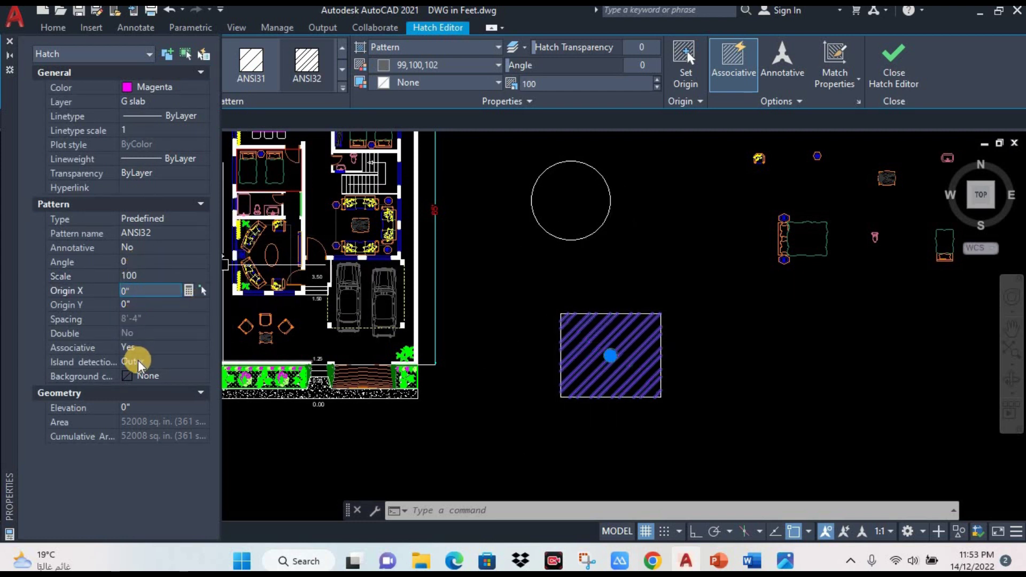
{"action": "left_click", "coordinate": [162, 236]}
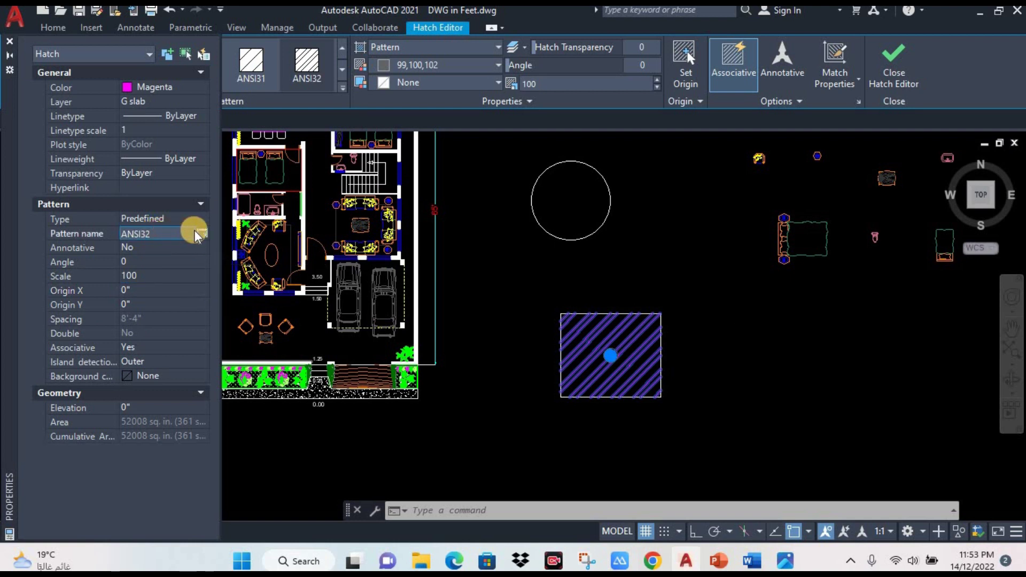
{"action": "left_click", "coordinate": [196, 220]}
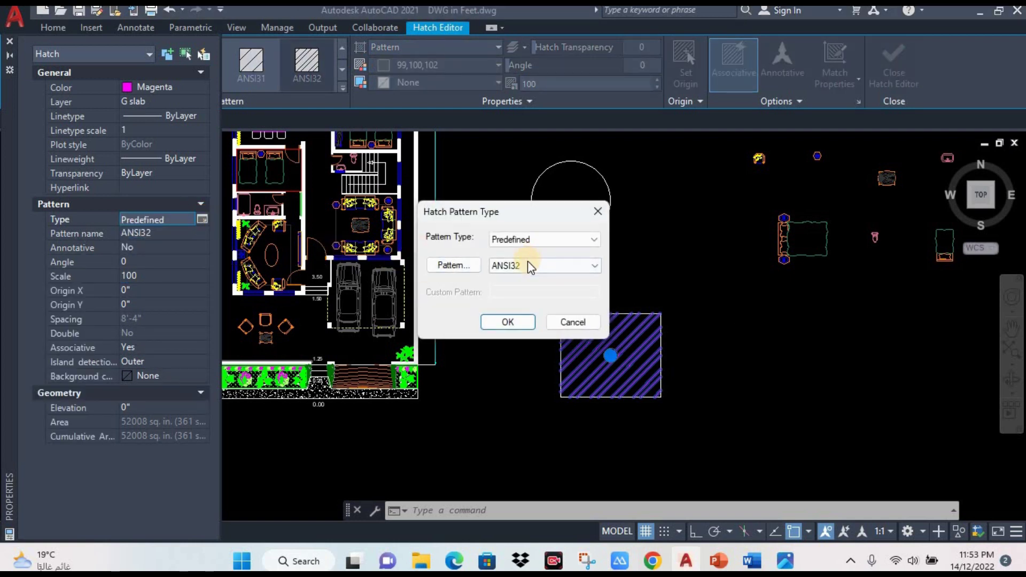
Change the hatch pattern to the AR-B816C brick pattern
{"action": "left_click", "coordinate": [530, 265]}
{"action": "left_click", "coordinate": [526, 355]}
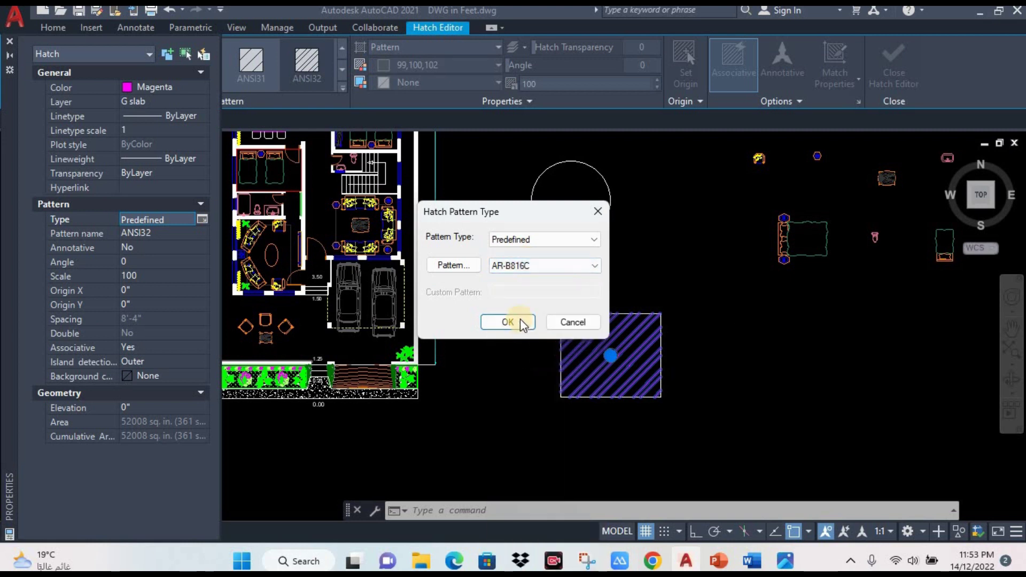
{"action": "key", "text": "Return"}
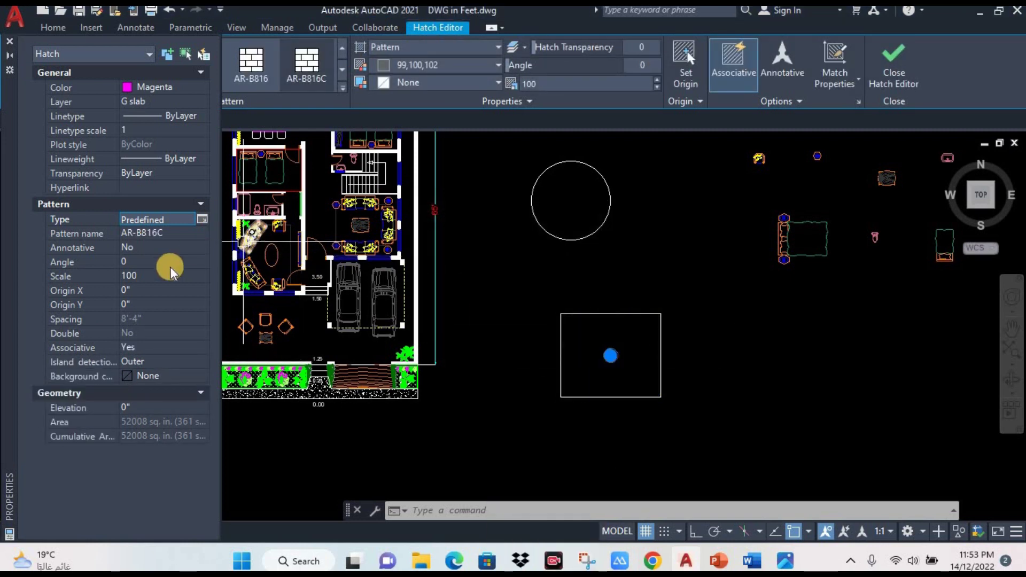
Set the brick hatch scale to 10, then to 5
{"action": "left_click", "coordinate": [168, 269]}
{"action": "type", "text": "10"}
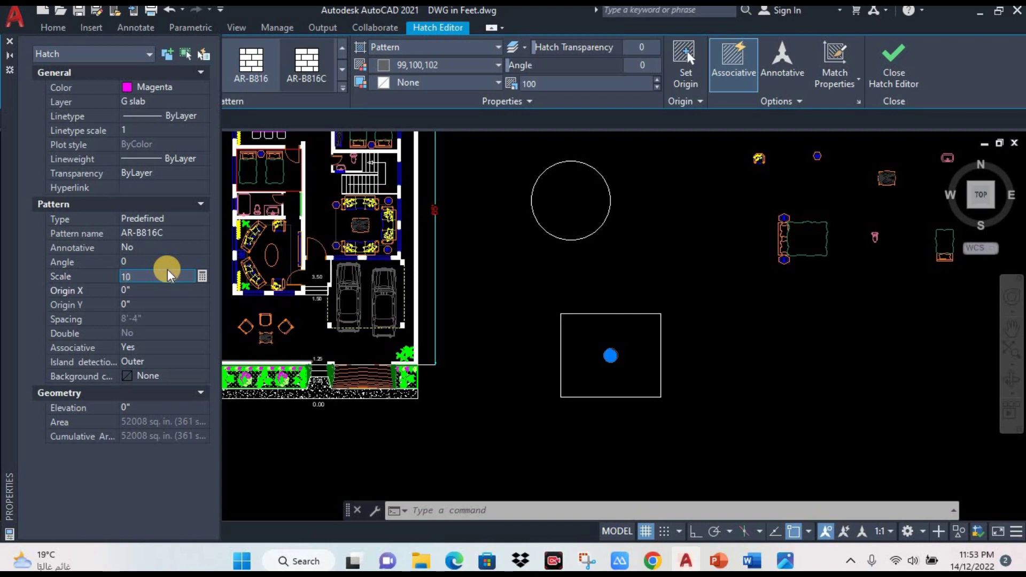
{"action": "key", "text": "Return"}
{"action": "key", "text": "Escape"}
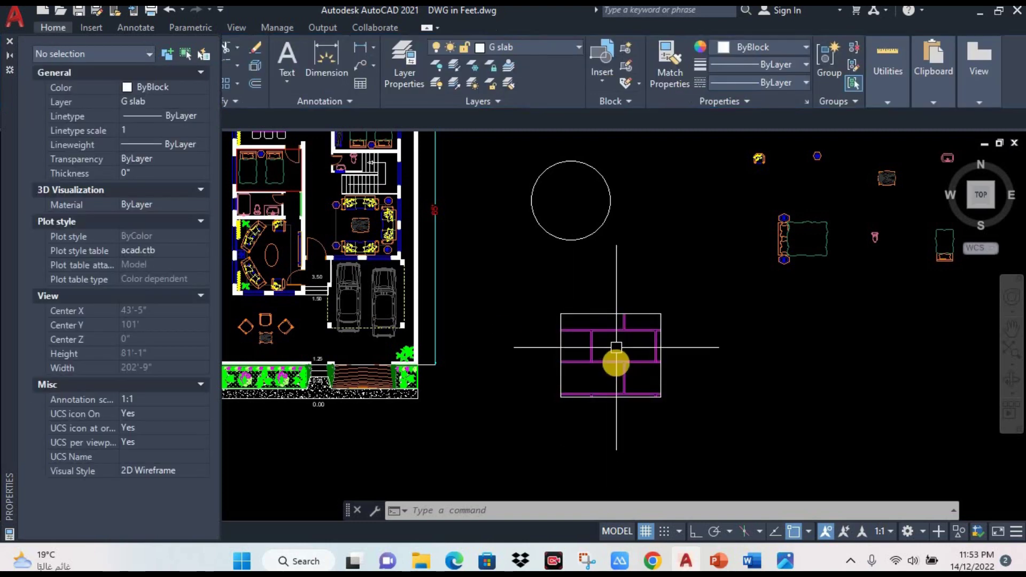
{"action": "left_click", "coordinate": [617, 348]}
{"action": "left_click", "coordinate": [145, 278]}
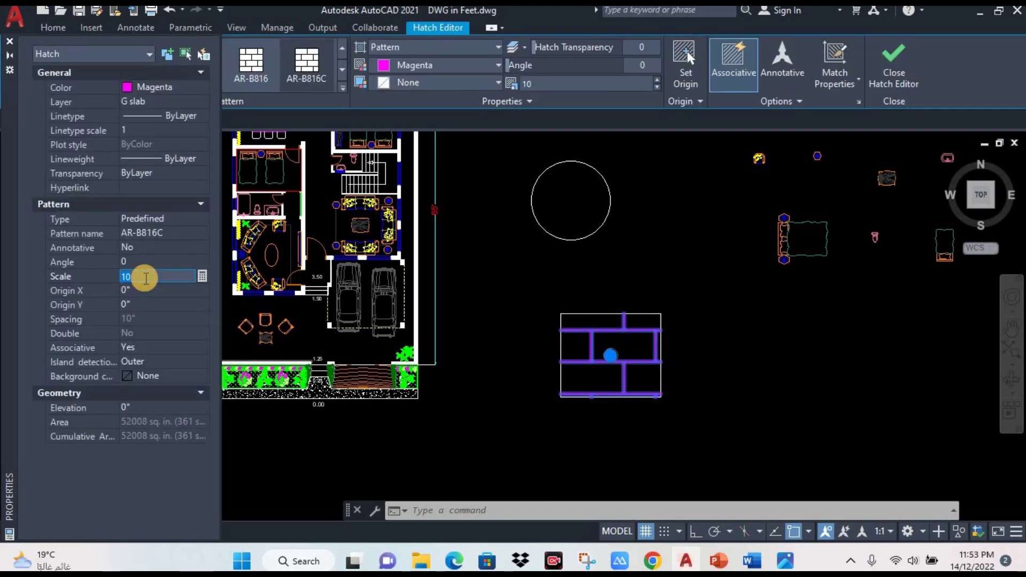
{"action": "key", "text": "Return"}
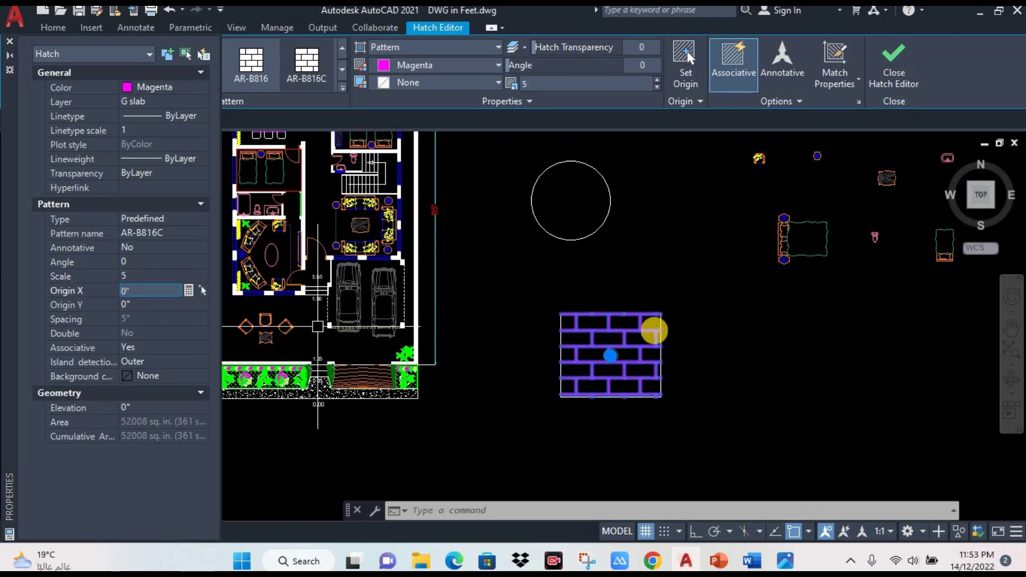
{"action": "key", "text": "Escape"}
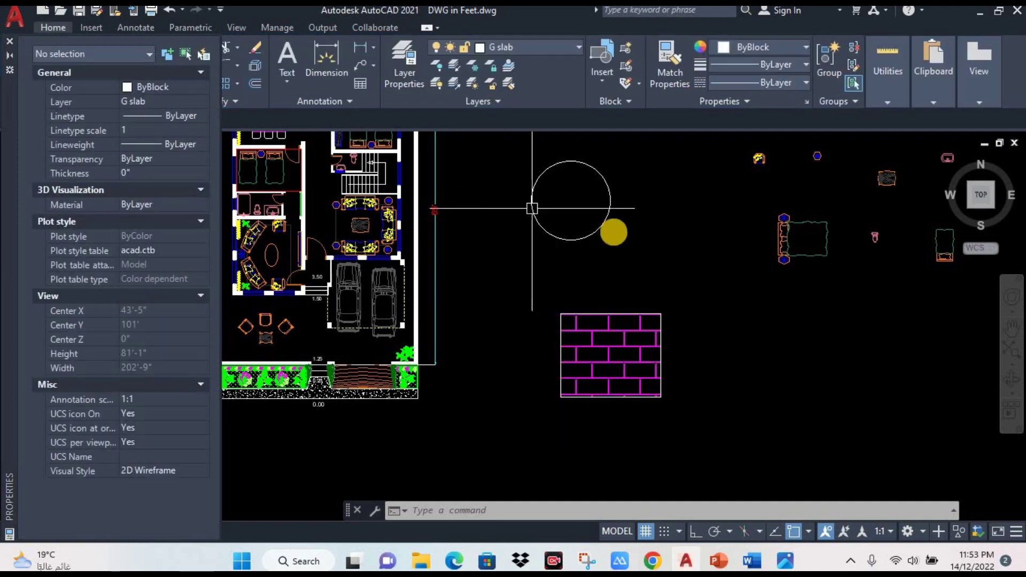
Pan and zoom until the Doble Bed block is centred in the view
{"action": "middle_click_drag", "start_coordinate": [572, 220], "coordinate": [559, 232]}
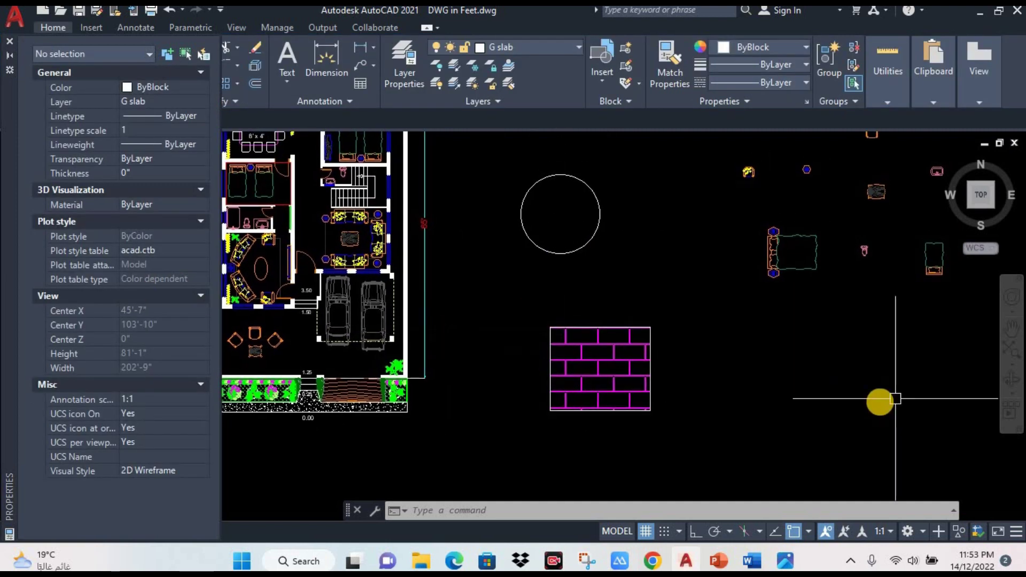
{"action": "mouse_move", "coordinate": [888, 257]}
{"action": "middle_mouse_down"}
{"action": "mouse_move", "coordinate": [692, 315]}
{"action": "mouse_move", "coordinate": [674, 348]}
{"action": "mouse_move", "coordinate": [638, 280]}
{"action": "mouse_move", "coordinate": [595, 334]}
{"action": "mouse_move", "coordinate": [521, 364]}
{"action": "middle_mouse_up"}
{"action": "scroll", "coordinate": [662, 297], "scroll_direction": "up", "scroll_amount": 4}
{"action": "middle_click_drag", "start_coordinate": [515, 280], "coordinate": [540, 281]}
{"action": "scroll", "coordinate": [535, 337], "scroll_direction": "up", "scroll_amount": 2}
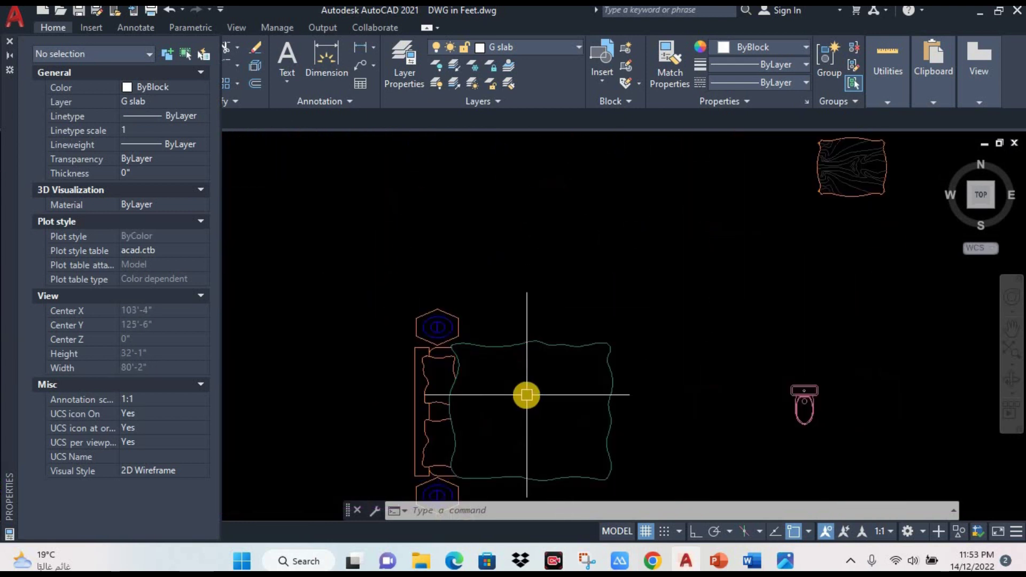
{"action": "middle_click_drag", "start_coordinate": [527, 394], "coordinate": [515, 272]}
{"action": "scroll", "coordinate": [514, 289], "scroll_direction": "up", "scroll_amount": 2}
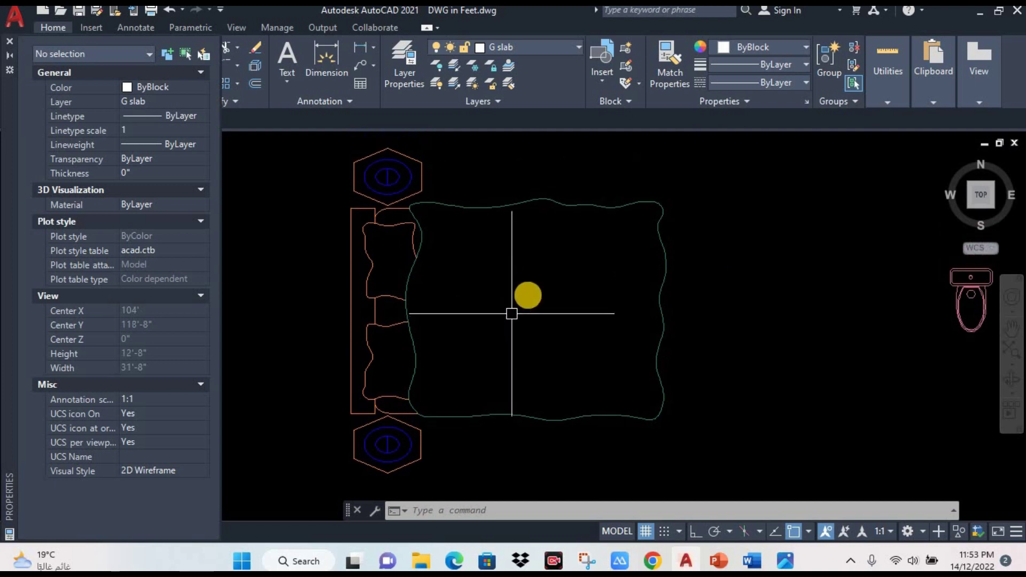
{"action": "scroll", "coordinate": [550, 289], "scroll_direction": "down", "scroll_amount": 4}
Move the double bed block to Position X 100'
{"action": "scroll", "coordinate": [522, 305], "scroll_direction": "up", "scroll_amount": 2}
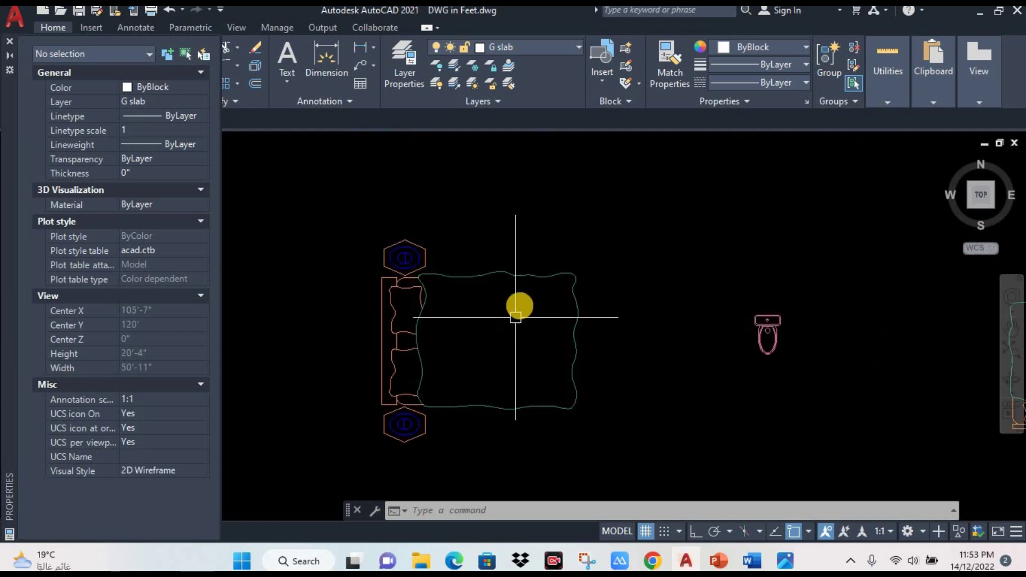
{"action": "left_click", "coordinate": [523, 266]}
{"action": "type", "text": "100'"}
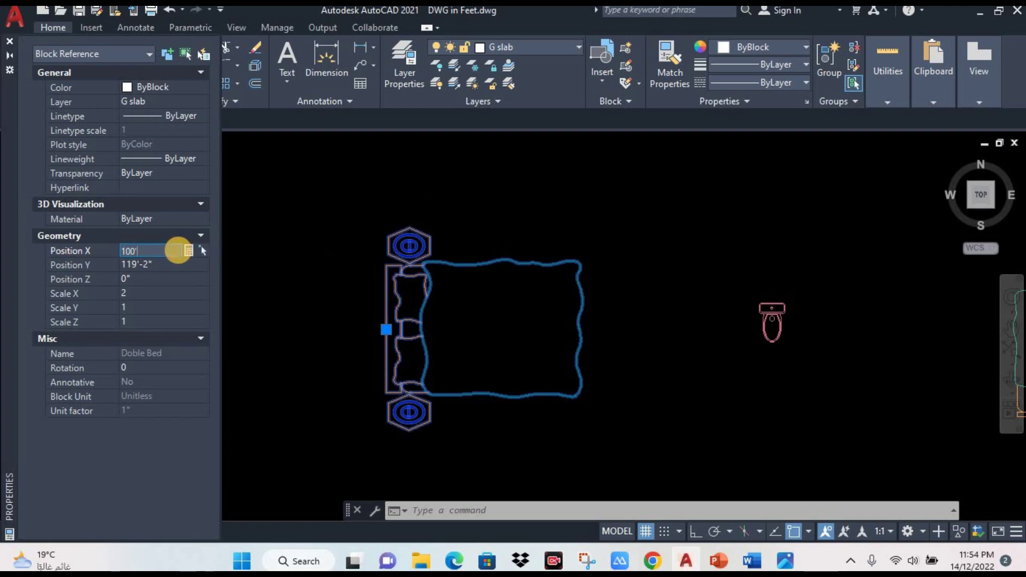
{"action": "key", "text": "Tab"}
{"action": "key", "text": "Escape"}
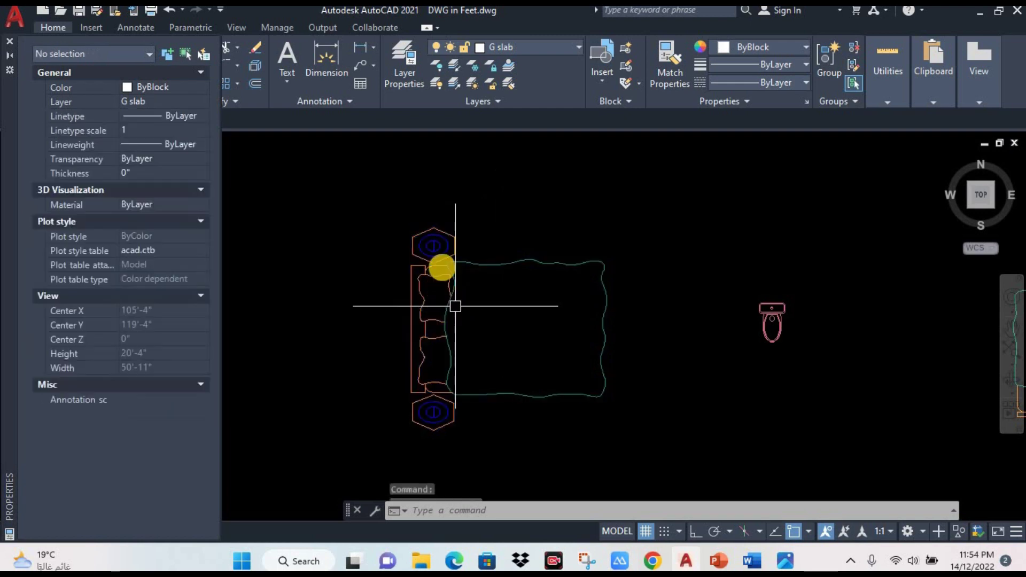
Scale the double bed to 2 in X (after trying 3) and 2 in Y
{"action": "left_click", "coordinate": [422, 262]}
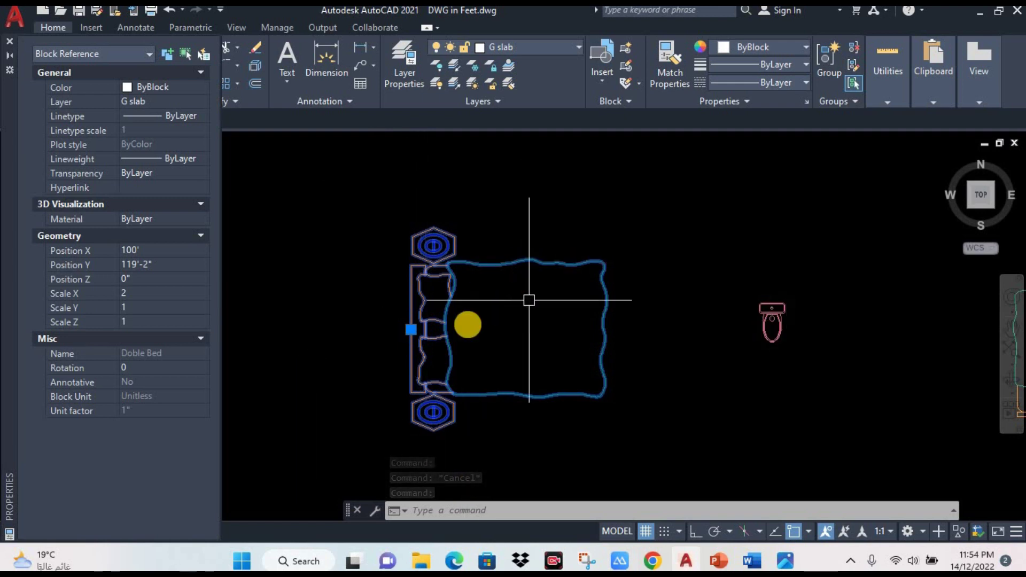
{"action": "left_click", "coordinate": [143, 291]}
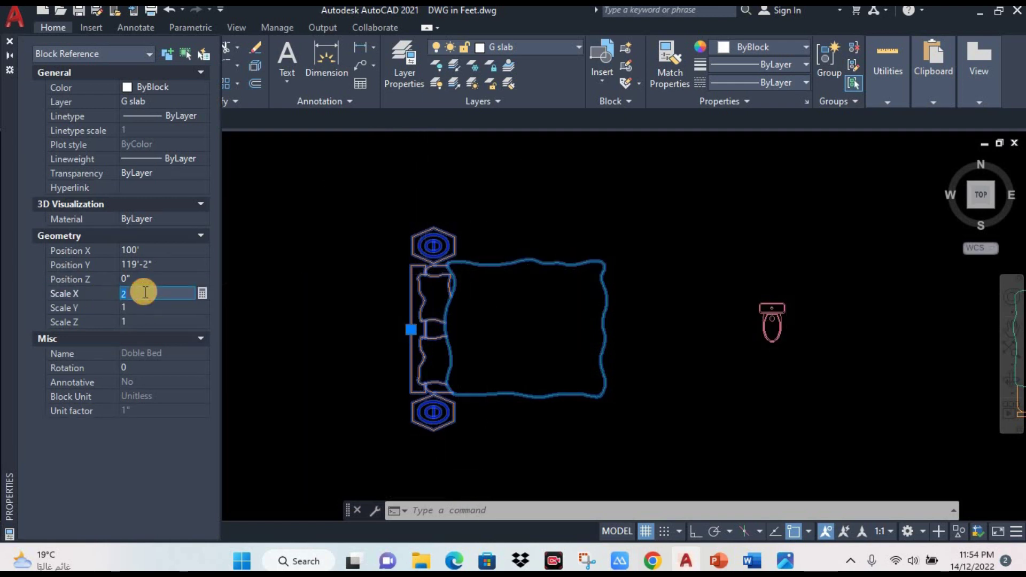
{"action": "type", "text": "3"}
{"action": "key", "text": "Tab"}
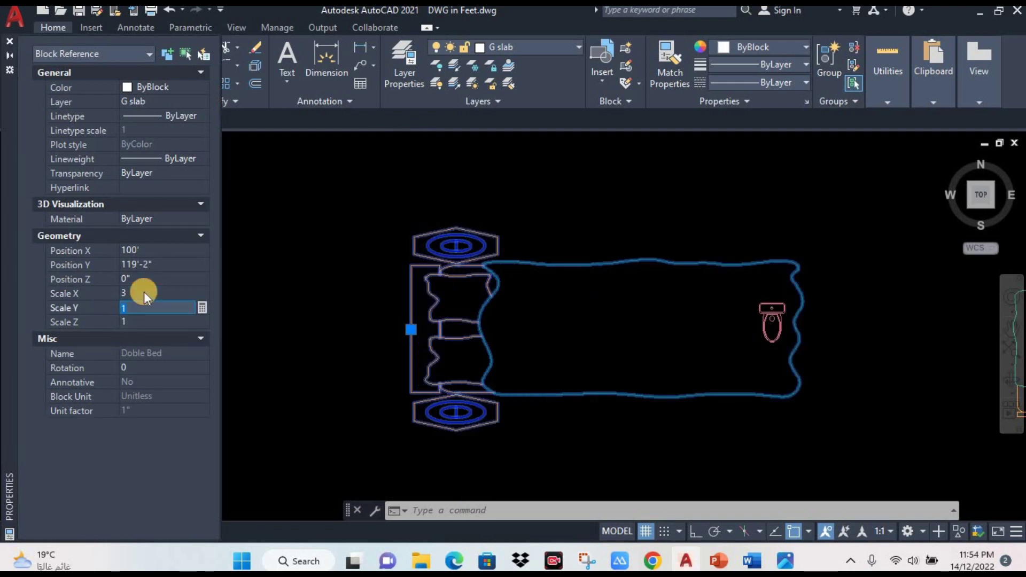
{"action": "left_click", "coordinate": [143, 292]}
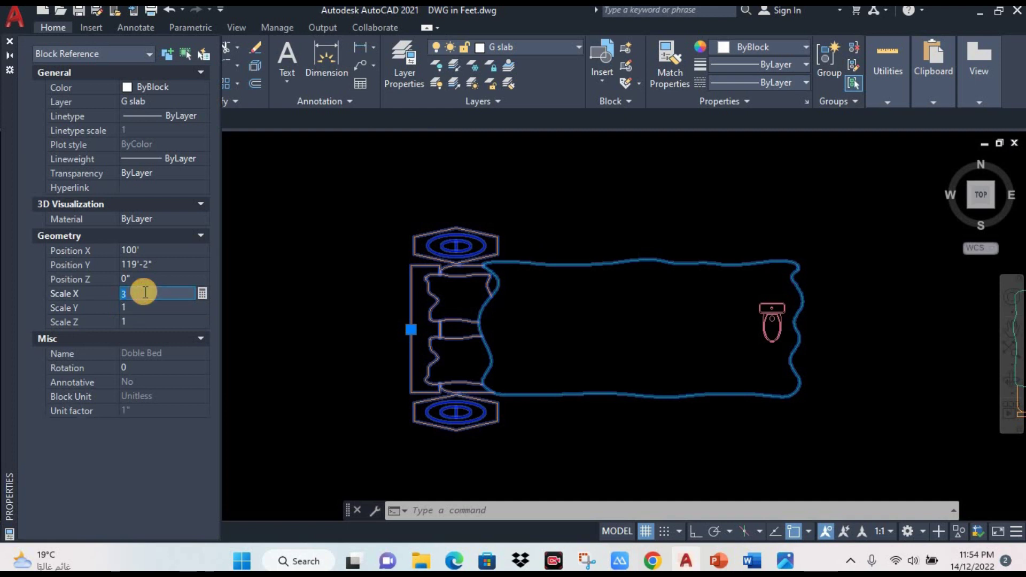
{"action": "type", "text": "2"}
{"action": "key", "text": "Tab"}
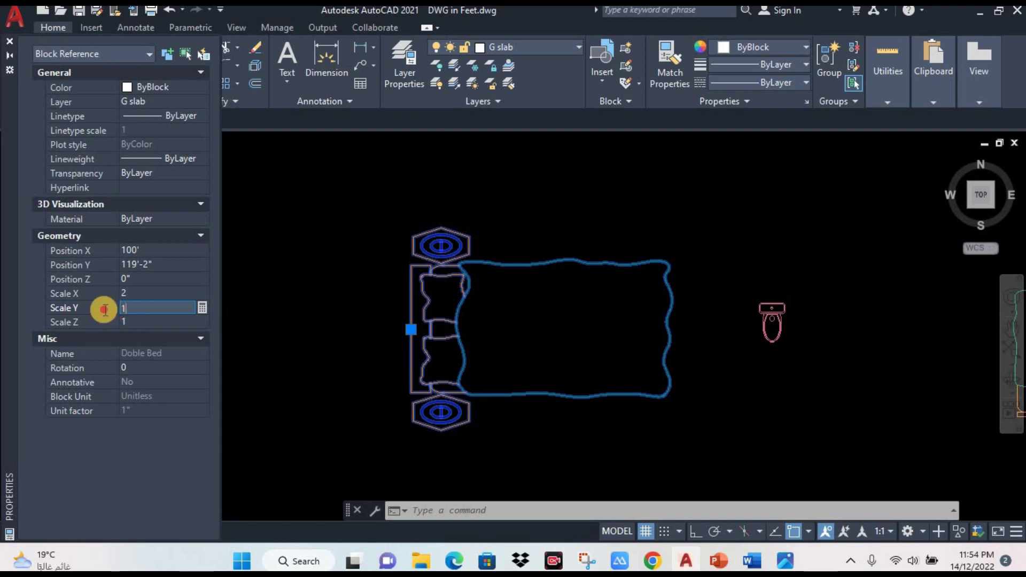
{"action": "type", "text": "2"}
{"action": "key", "text": "Tab"}
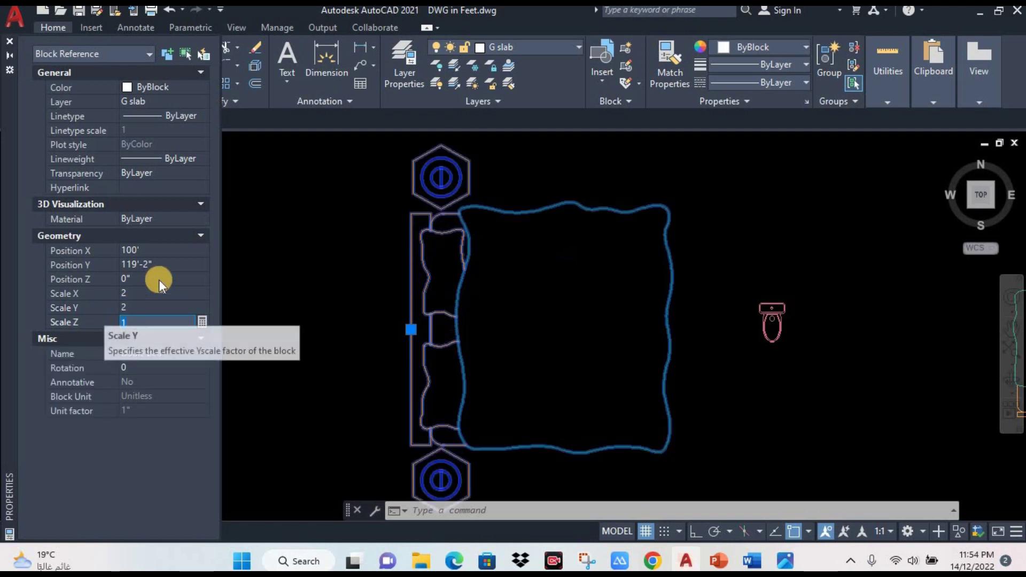
{"action": "scroll", "coordinate": [385, 294], "scroll_direction": "down", "scroll_amount": 2}
{"action": "scroll", "coordinate": [463, 302], "scroll_direction": "down", "scroll_amount": 2}
{"action": "middle_click_drag", "start_coordinate": [463, 302], "coordinate": [468, 296]}
{"action": "key", "text": "Escape"}
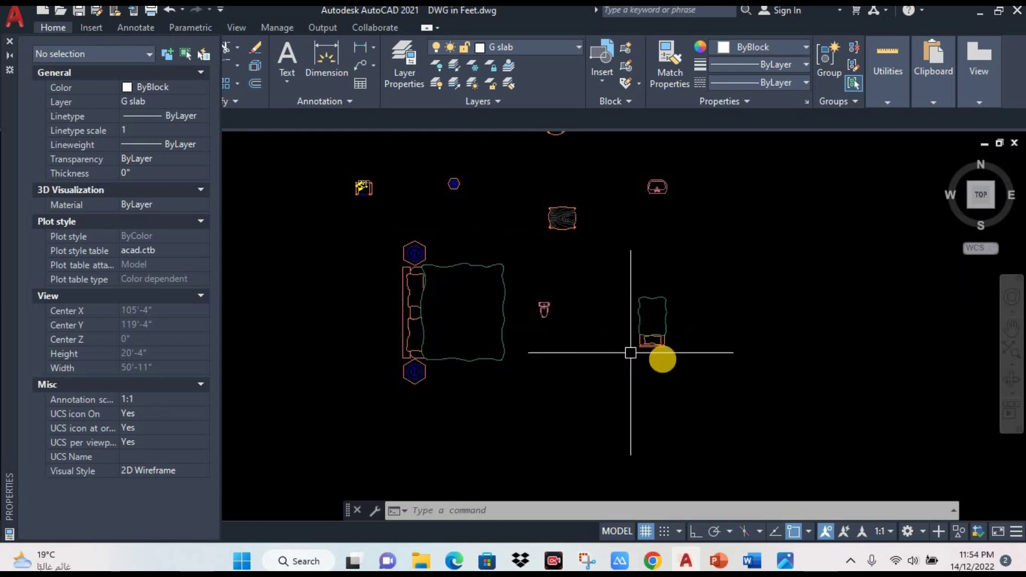
Set the single bed's X scale to 2, keeping Y at 1
{"action": "scroll", "coordinate": [631, 348], "scroll_direction": "up", "scroll_amount": 3}
{"action": "mouse_move", "coordinate": [660, 309]}
{"action": "middle_mouse_down"}
{"action": "mouse_move", "coordinate": [625, 287]}
{"action": "mouse_move", "coordinate": [510, 329]}
{"action": "middle_mouse_up"}
{"action": "left_click", "coordinate": [495, 349]}
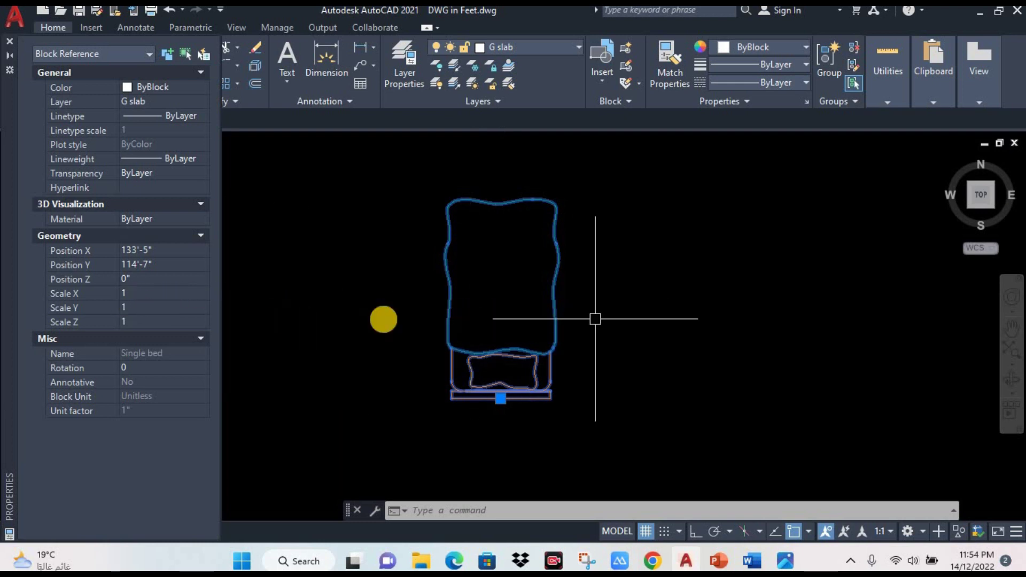
{"action": "left_click", "coordinate": [130, 302]}
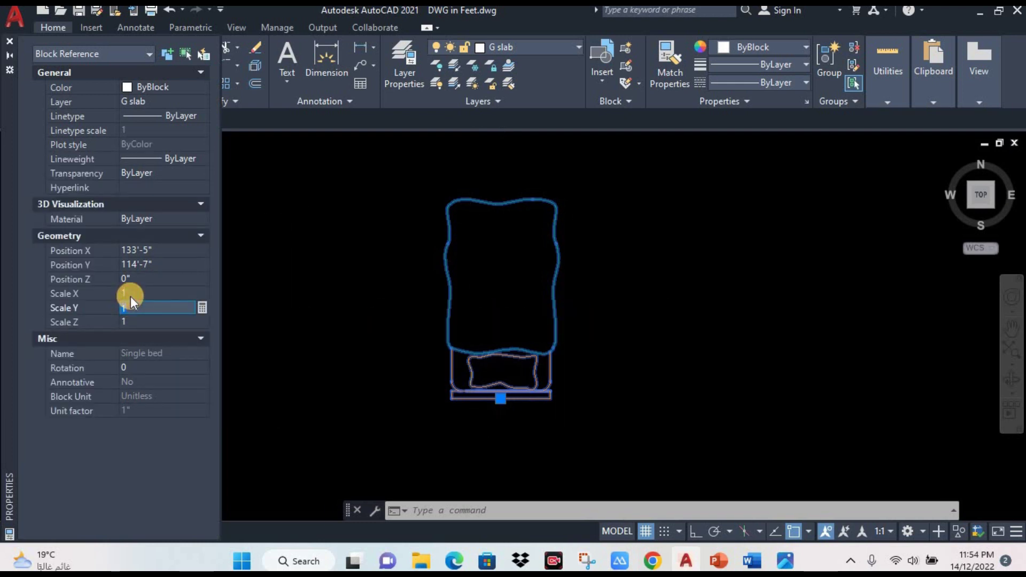
{"action": "type", "text": "2"}
{"action": "key", "text": "Return"}
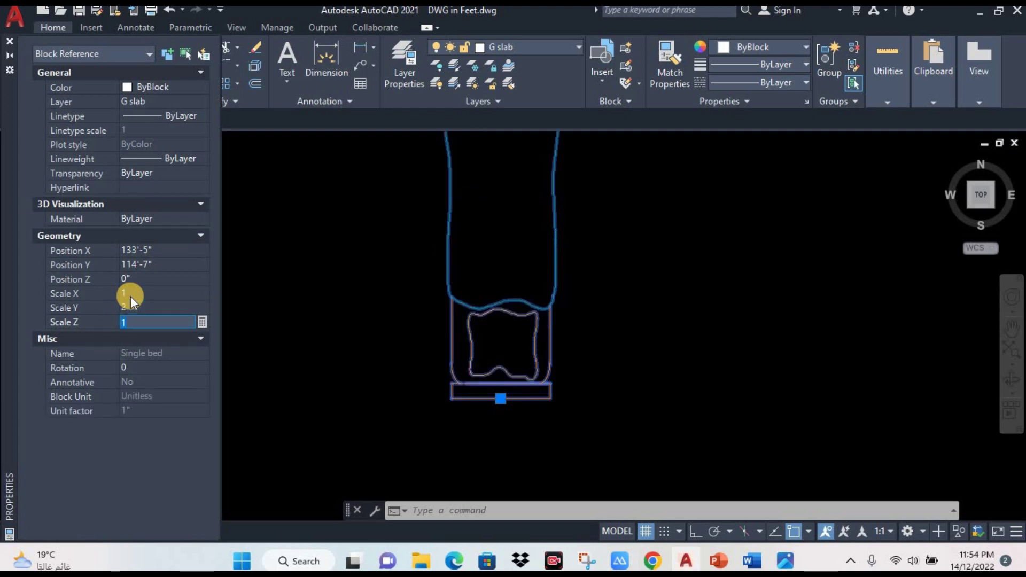
{"action": "key", "text": "Tab"}
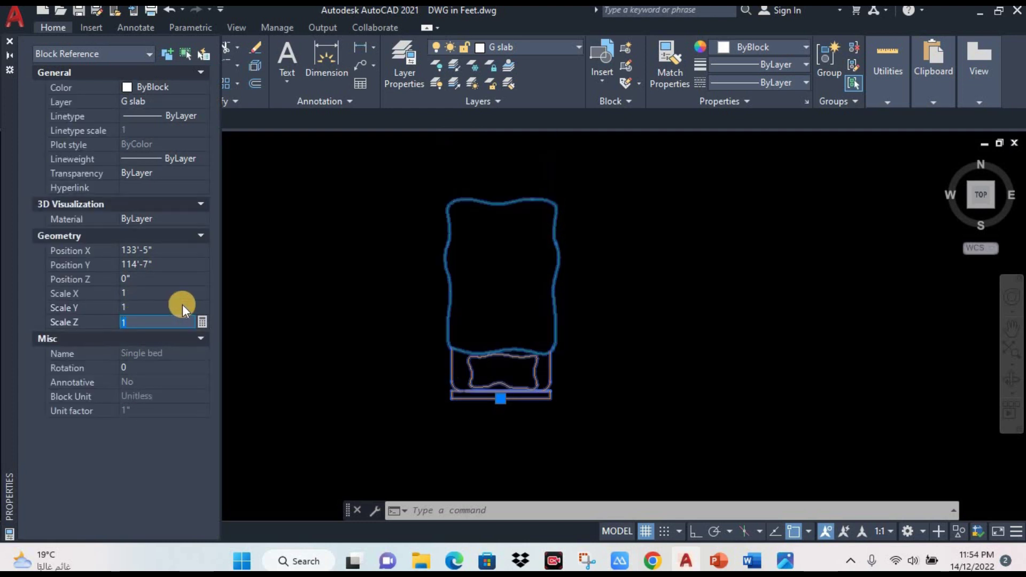
{"action": "left_click", "coordinate": [153, 291]}
{"action": "type", "text": "2"}
{"action": "key", "text": "Tab"}
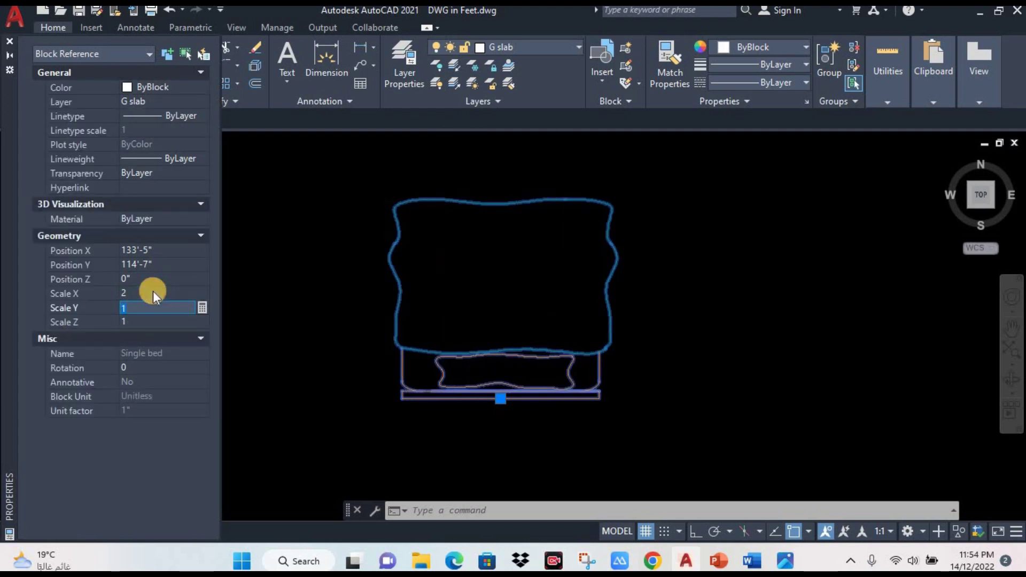
{"action": "key", "text": "Escape"}
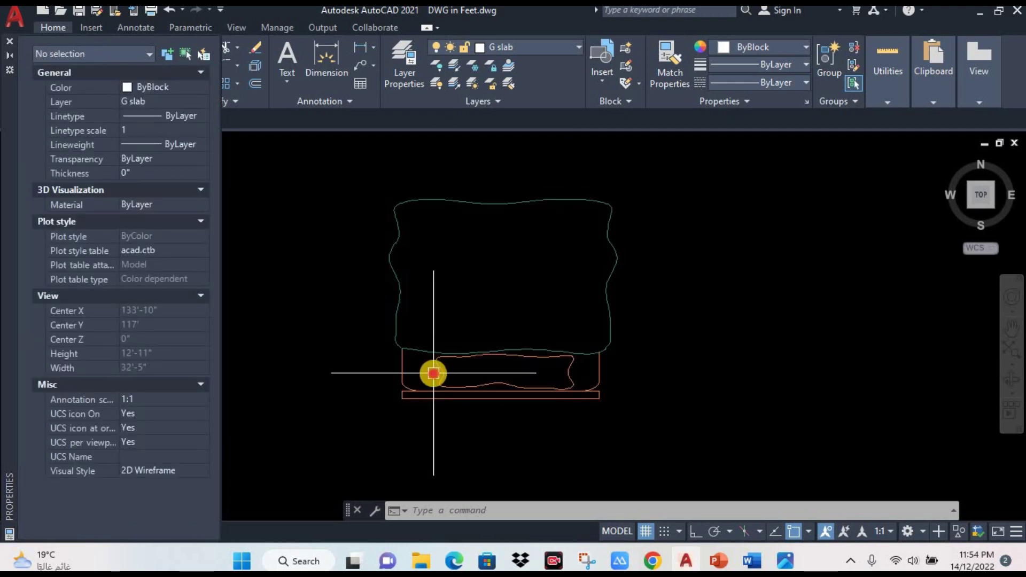
Set the single bed's Y scale to 1.2
{"action": "left_click", "coordinate": [433, 373]}
{"action": "left_click", "coordinate": [413, 408]}
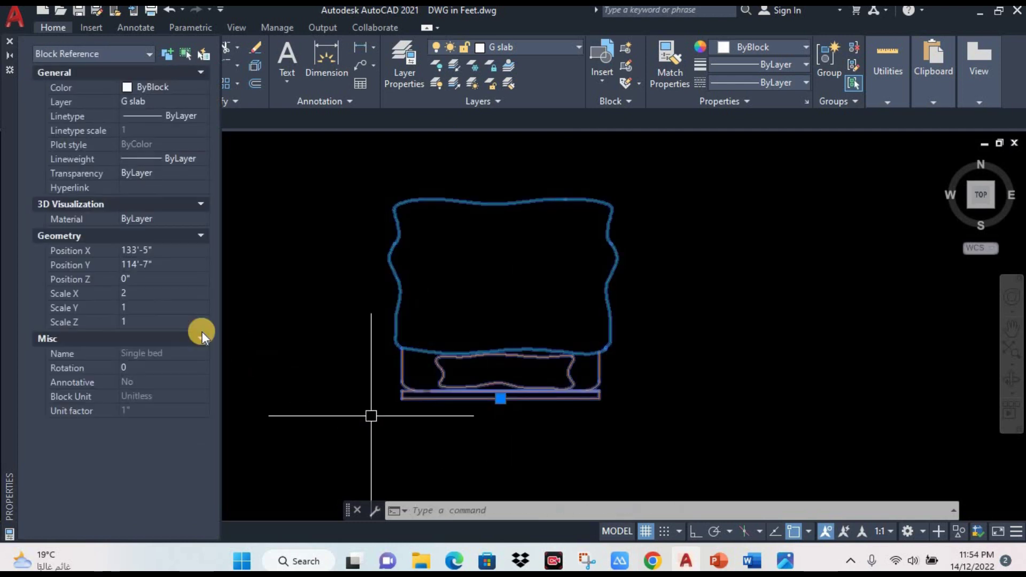
{"action": "left_click", "coordinate": [127, 306]}
{"action": "type", "text": "1.2"}
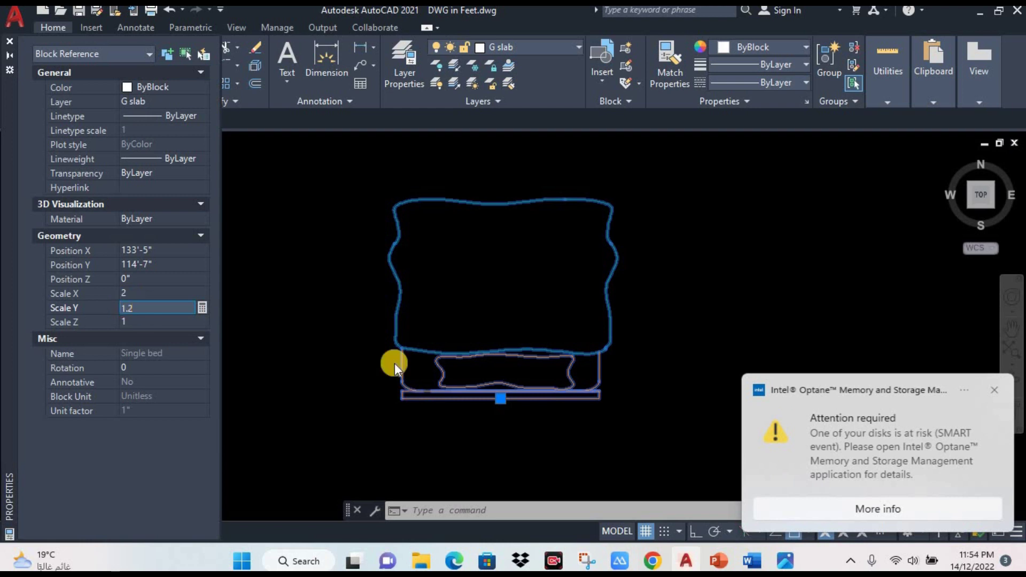
{"action": "left_click", "coordinate": [822, 394]}
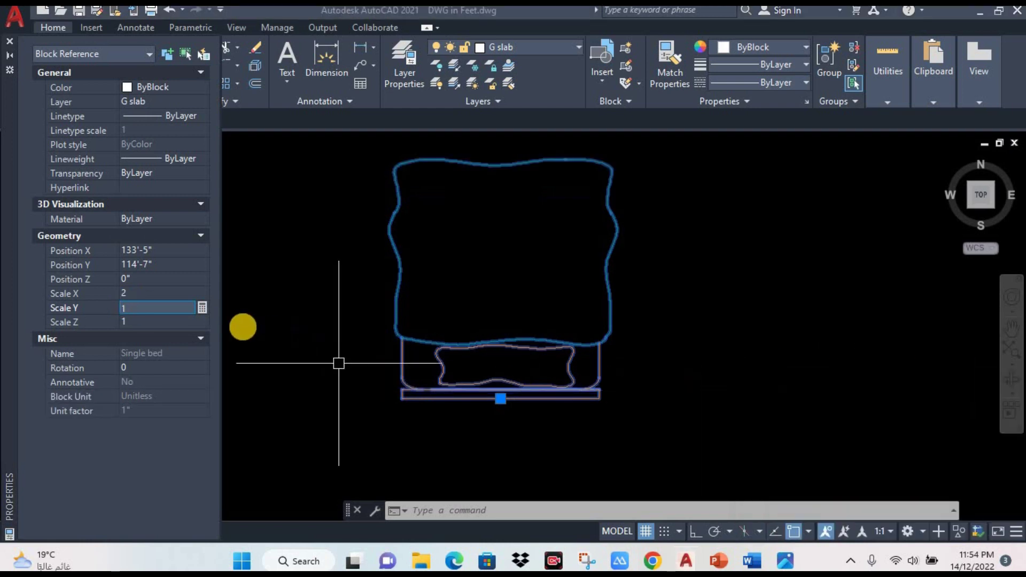
{"action": "left_click", "coordinate": [138, 307]}
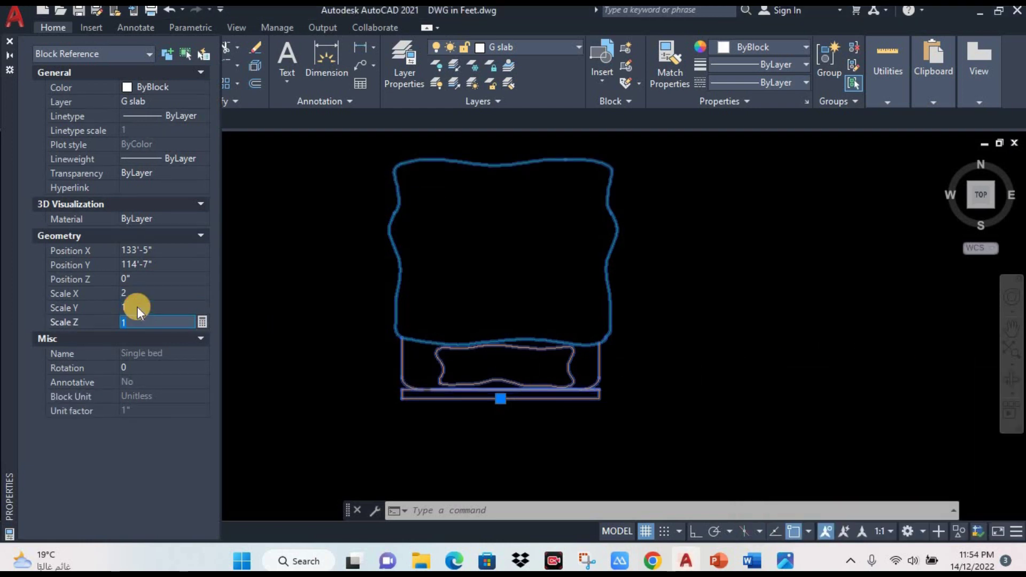
{"action": "key", "text": "Escape"}
{"action": "scroll", "coordinate": [455, 297], "scroll_direction": "down", "scroll_amount": 3}
Scale the Glass Table block to 2 in both X and Y
{"action": "scroll", "coordinate": [443, 273], "scroll_direction": "down", "scroll_amount": 2}
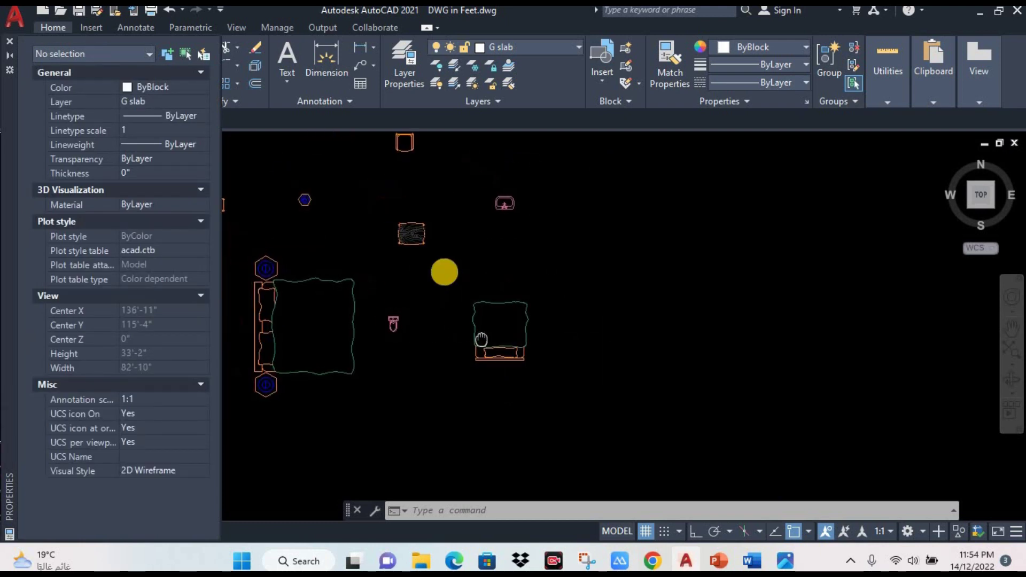
{"action": "scroll", "coordinate": [409, 231], "scroll_direction": "up", "scroll_amount": 3}
{"action": "left_click", "coordinate": [462, 281]}
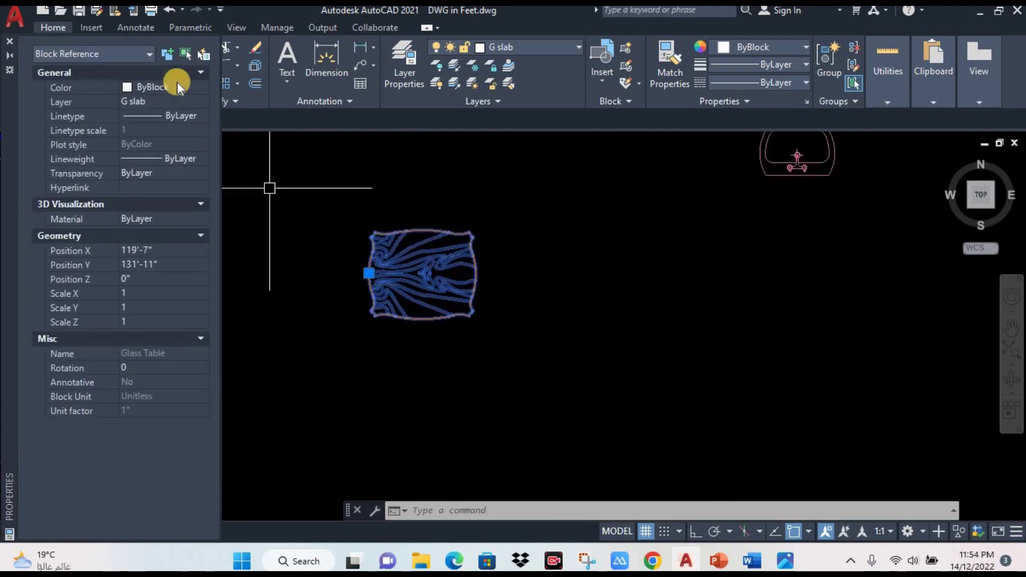
{"action": "left_click", "coordinate": [134, 291]}
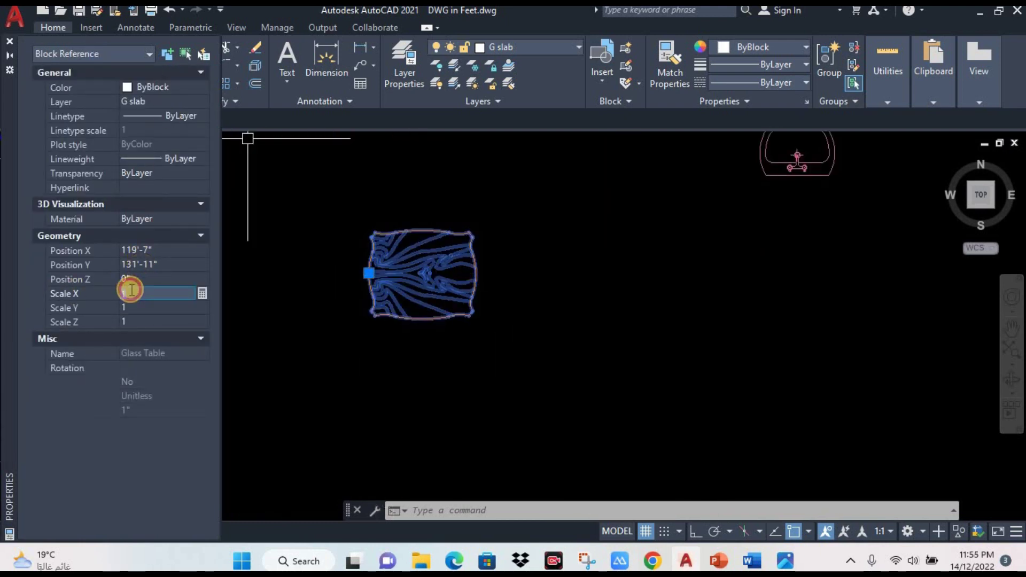
{"action": "key", "text": "Return"}
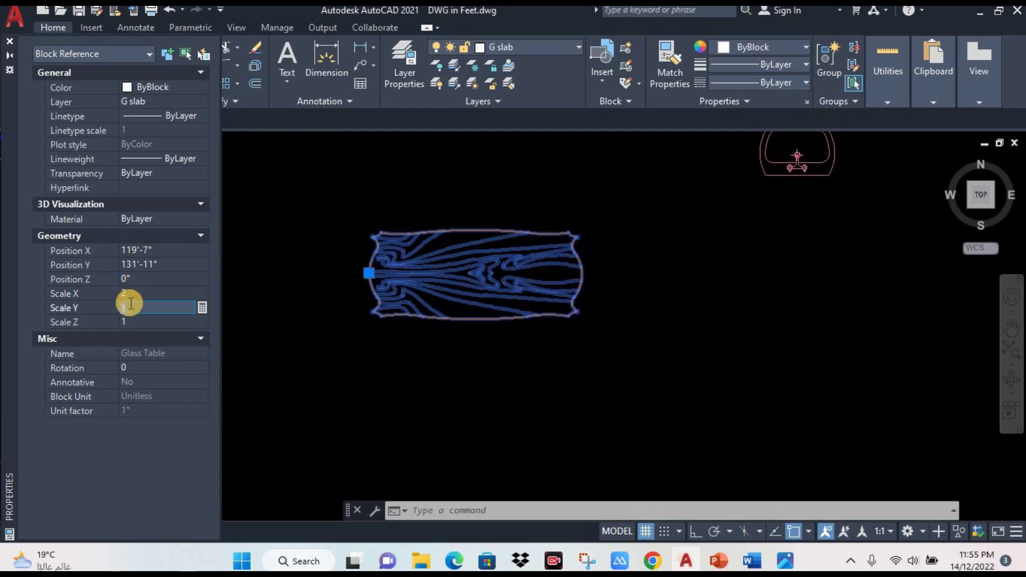
{"action": "type", "text": "2"}
{"action": "key", "text": "Return"}
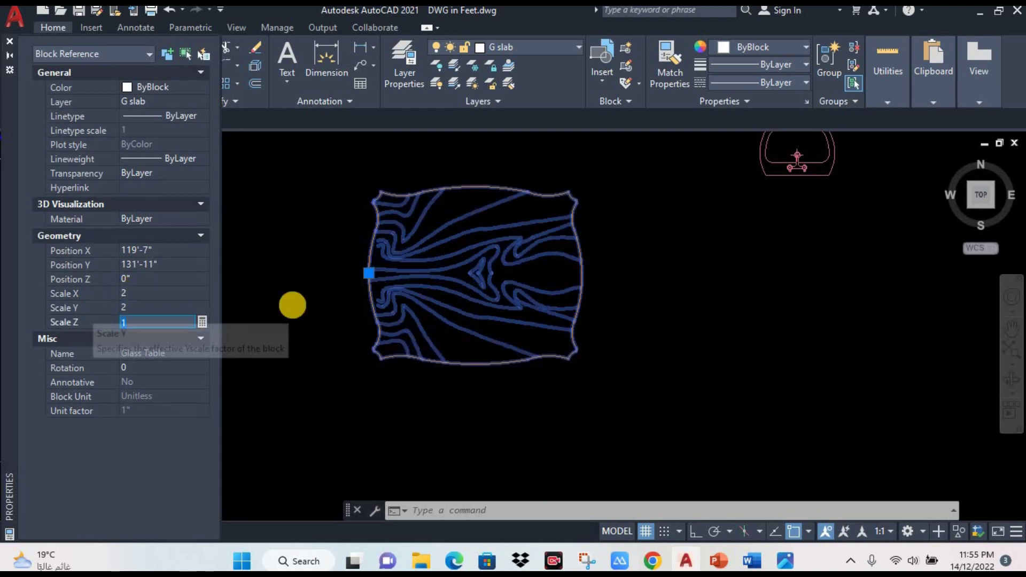
{"action": "key", "text": "Escape"}
{"action": "scroll", "coordinate": [599, 286], "scroll_direction": "down", "scroll_amount": 3}
{"action": "scroll", "coordinate": [567, 299], "scroll_direction": "down", "scroll_amount": 2}
{"action": "scroll", "coordinate": [566, 300], "scroll_direction": "down", "scroll_amount": 2}
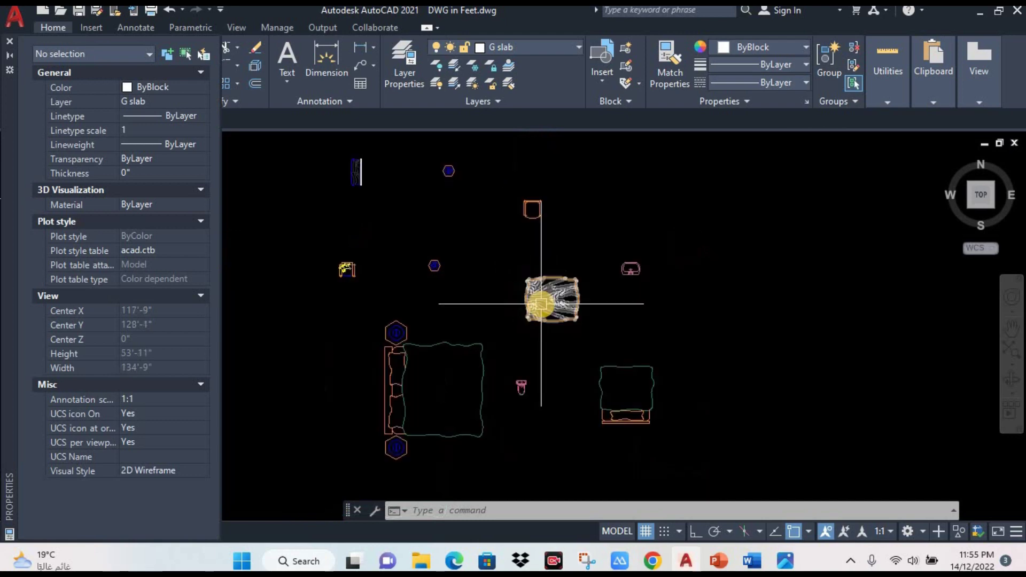
{"action": "scroll", "coordinate": [568, 316], "scroll_direction": "down", "scroll_amount": 2}
Make the rectangle above the circle yellow, after briefly trying red
{"action": "mouse_move", "coordinate": [490, 325]}
{"action": "middle_mouse_down"}
{"action": "mouse_move", "coordinate": [644, 280]}
{"action": "mouse_move", "coordinate": [693, 239]}
{"action": "middle_mouse_up"}
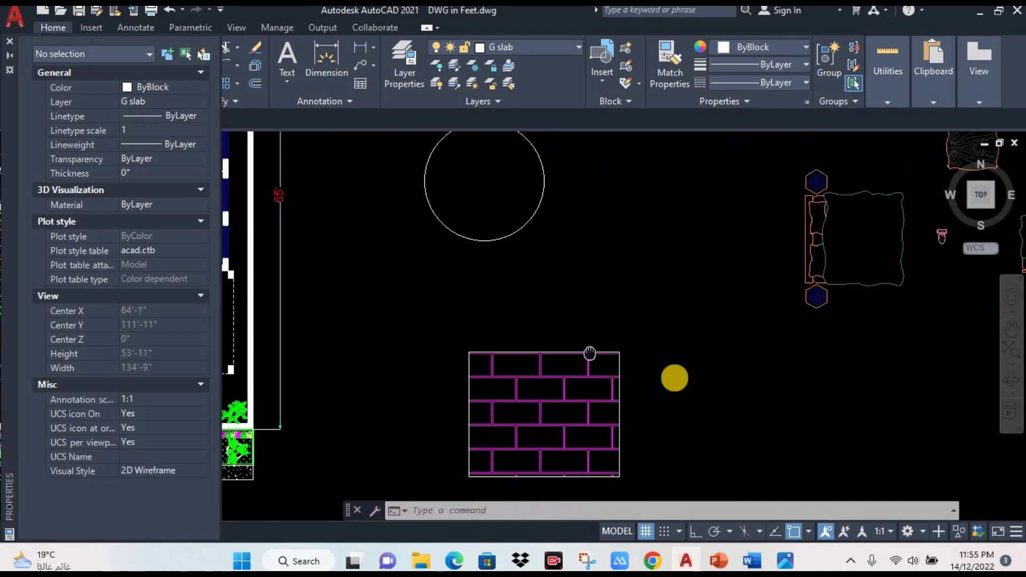
{"action": "scroll", "coordinate": [524, 366], "scroll_direction": "down", "scroll_amount": 2}
{"action": "scroll", "coordinate": [543, 357], "scroll_direction": "down", "scroll_amount": 2}
{"action": "middle_click_drag", "start_coordinate": [538, 169], "coordinate": [538, 219]}
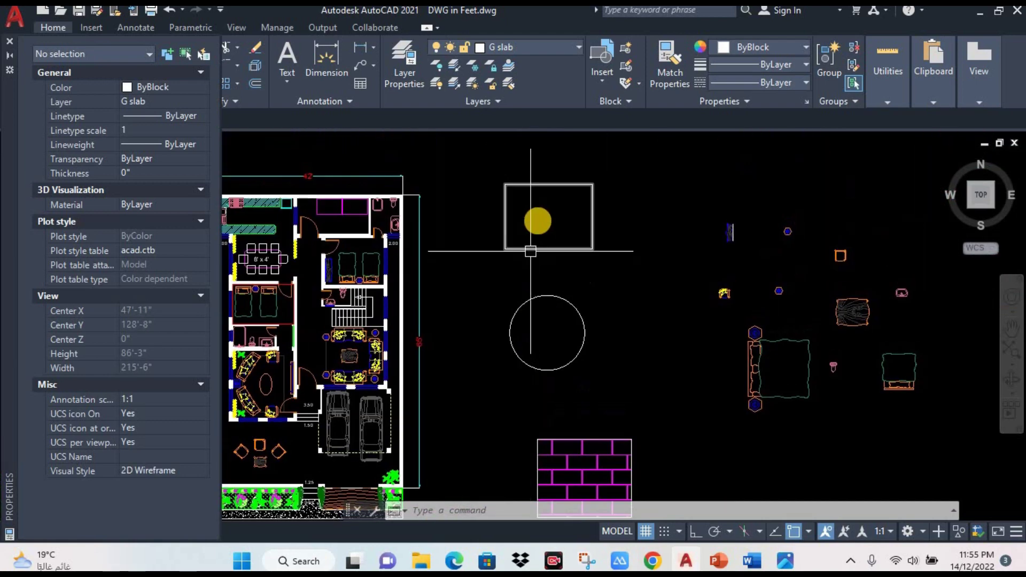
{"action": "scroll", "coordinate": [538, 220], "scroll_direction": "up", "scroll_amount": 2}
{"action": "scroll", "coordinate": [565, 297], "scroll_direction": "up", "scroll_amount": 2}
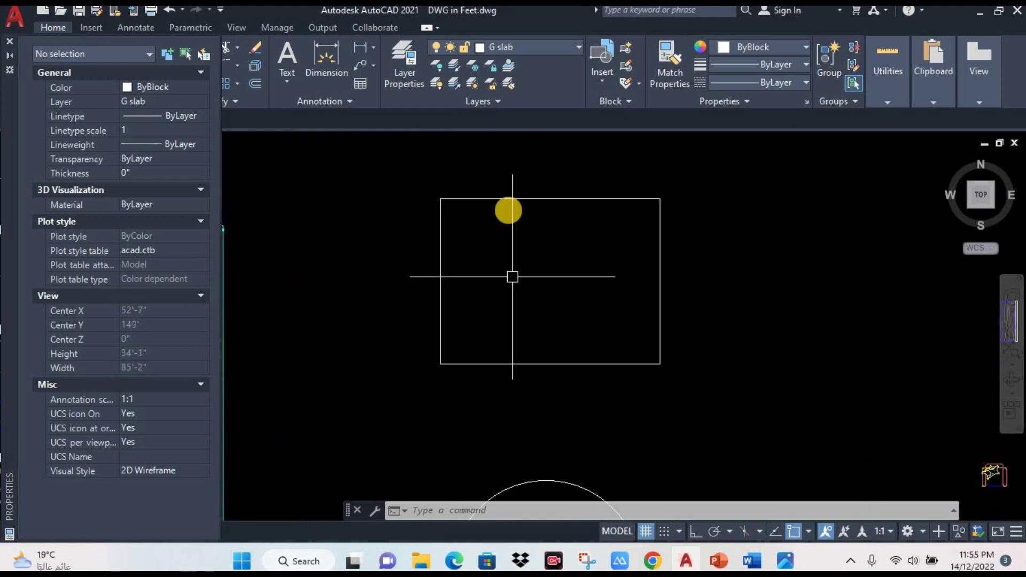
{"action": "left_click", "coordinate": [509, 199]}
{"action": "left_click", "coordinate": [726, 50]}
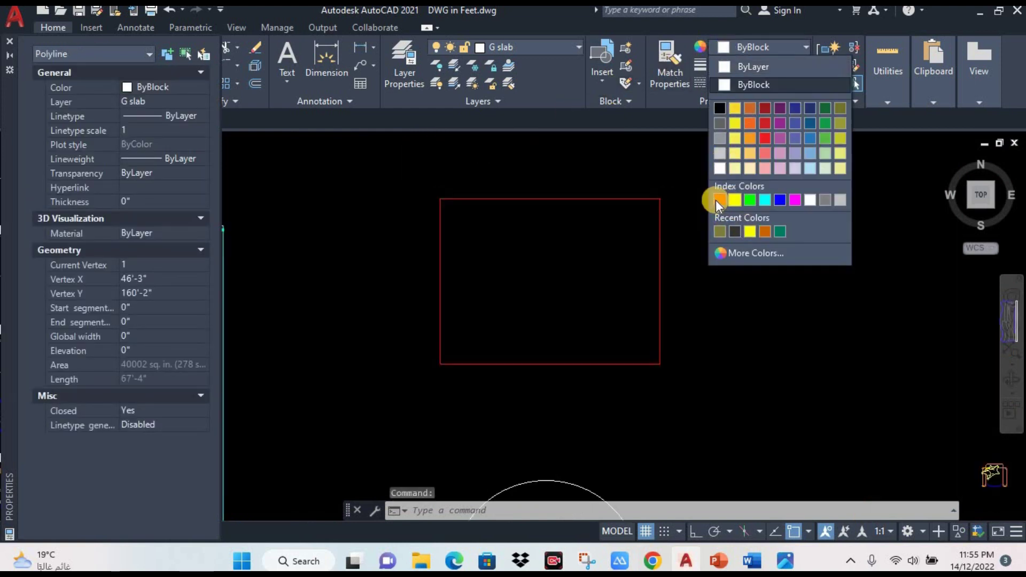
{"action": "left_click", "coordinate": [718, 200]}
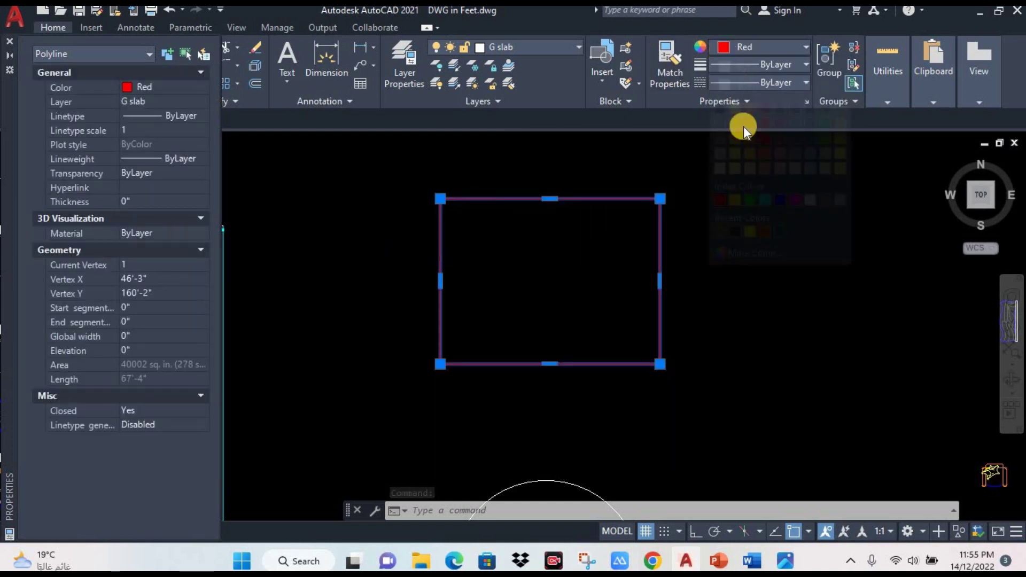
{"action": "left_click", "coordinate": [736, 201]}
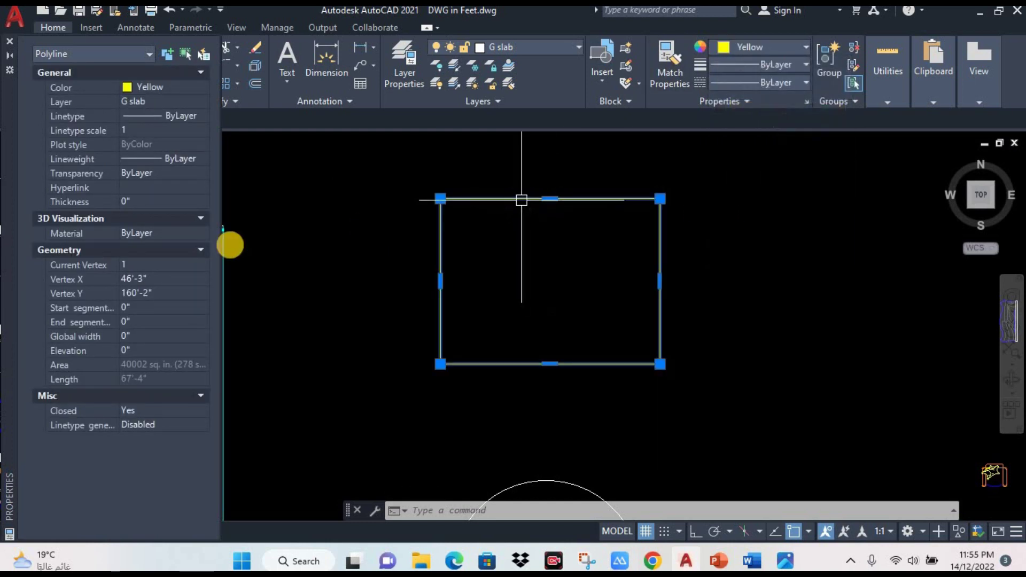
Give the yellow rectangle a 6" global width
{"action": "left_click", "coordinate": [143, 338]}
{"action": "type", "text": "6"}
{"action": "key", "text": "Return"}
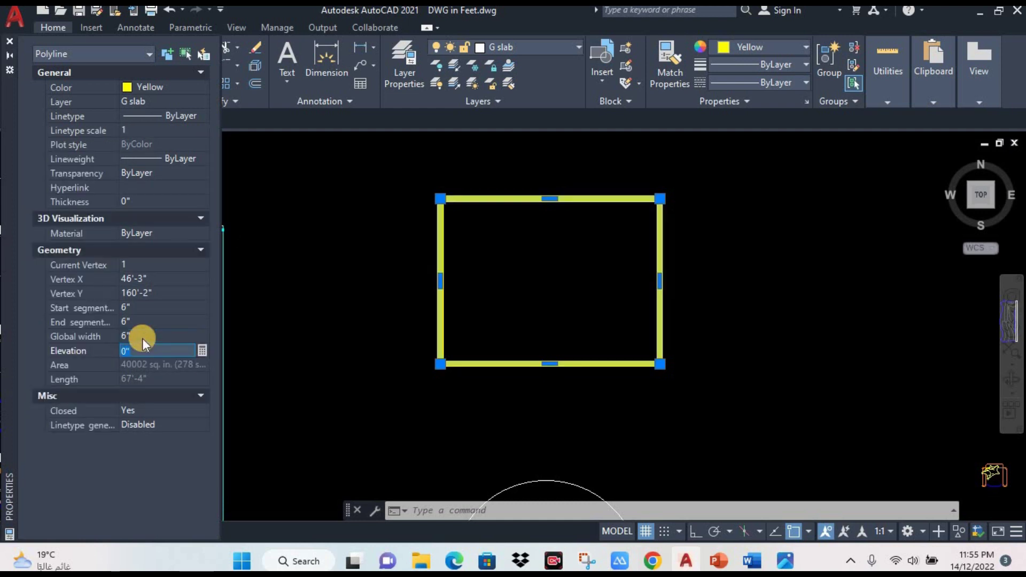
{"action": "key", "text": "Escape"}
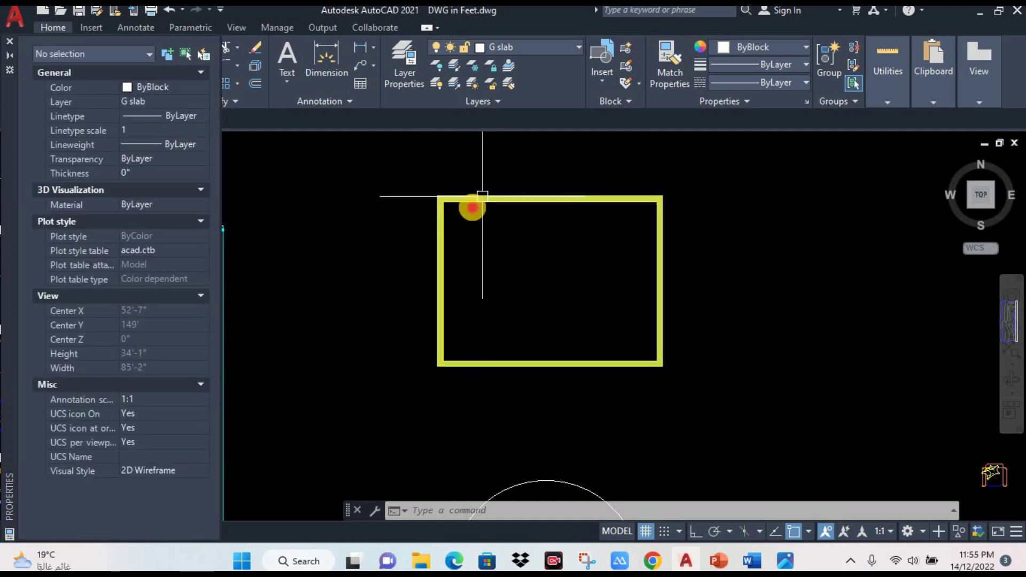
{"action": "left_click", "coordinate": [479, 200]}
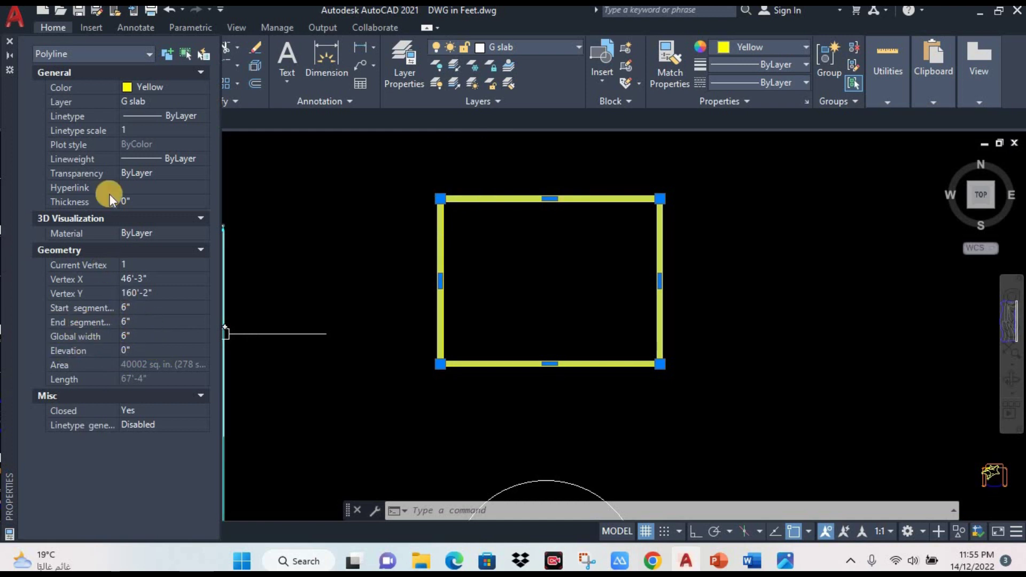
{"action": "key", "text": "Escape"}
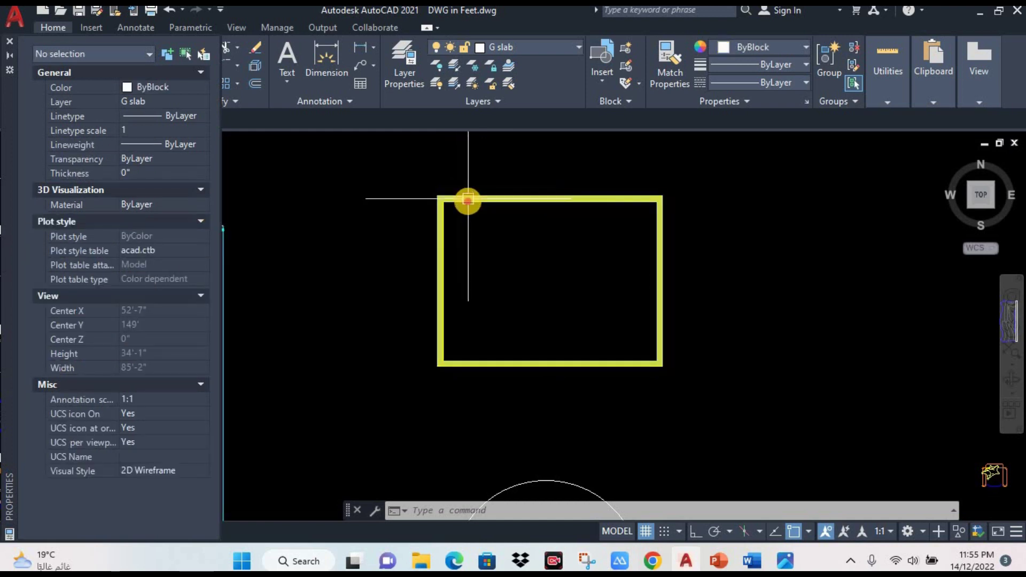
{"action": "left_click", "coordinate": [469, 200]}
{"action": "key", "text": "Escape"}
Zoom in on the front garden strip and pick its hatch
{"action": "scroll", "coordinate": [383, 241], "scroll_direction": "down", "scroll_amount": 5}
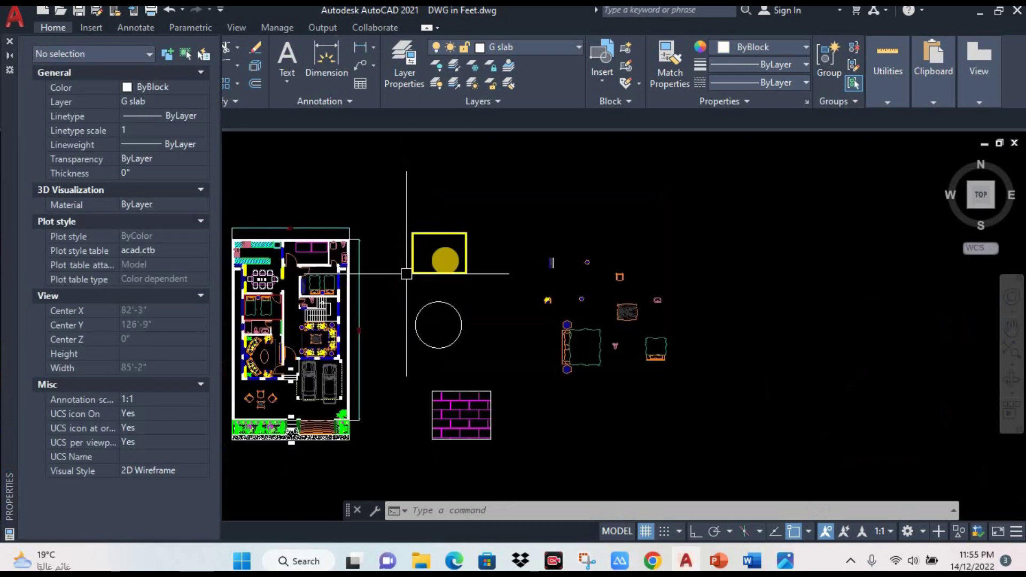
{"action": "middle_click_drag", "start_coordinate": [408, 270], "coordinate": [481, 331]}
{"action": "scroll", "coordinate": [449, 336], "scroll_direction": "up", "scroll_amount": 3}
{"action": "scroll", "coordinate": [419, 315], "scroll_direction": "up", "scroll_amount": 1}
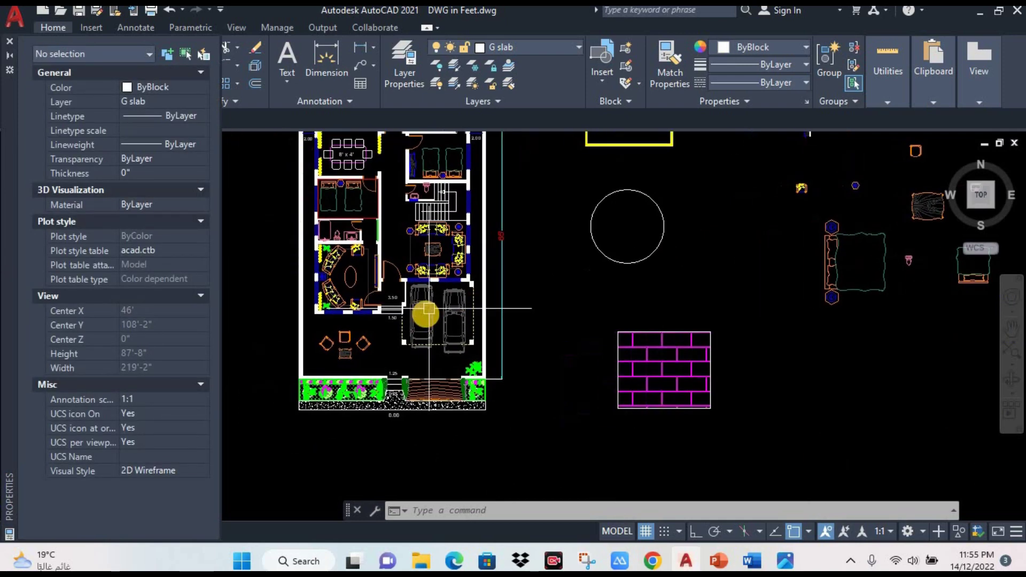
{"action": "scroll", "coordinate": [421, 307], "scroll_direction": "up", "scroll_amount": 2}
{"action": "left_click", "coordinate": [417, 320]}
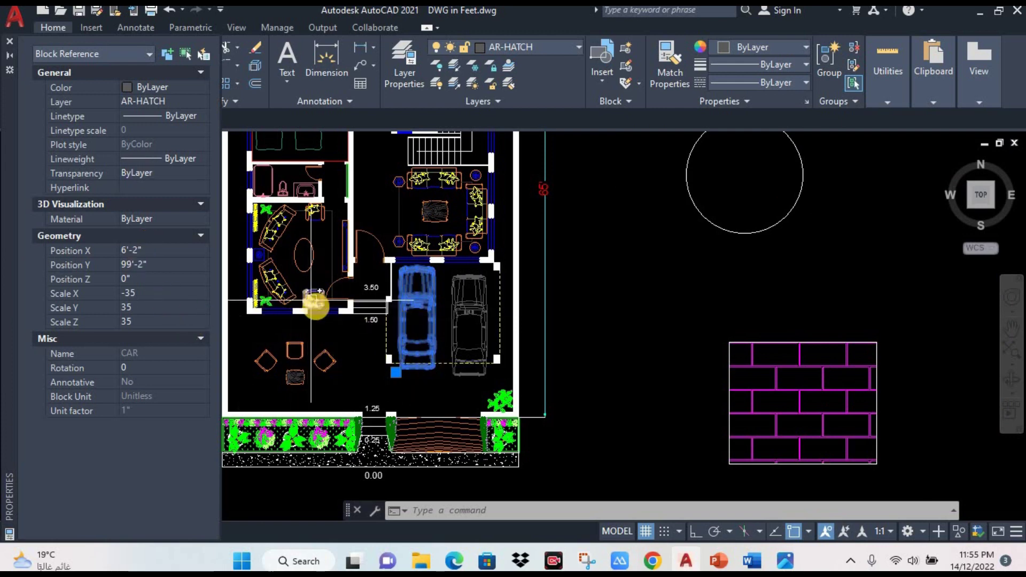
{"action": "scroll", "coordinate": [367, 412], "scroll_direction": "up", "scroll_amount": 5}
{"action": "key", "text": "Escape"}
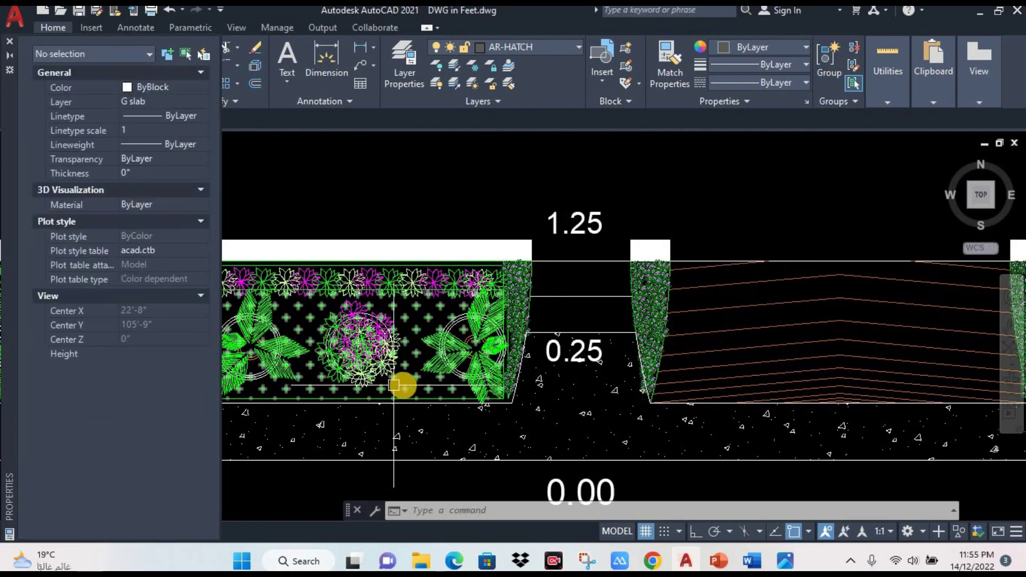
{"action": "left_click", "coordinate": [396, 382]}
{"action": "middle_click_drag", "start_coordinate": [430, 323], "coordinate": [526, 321]}
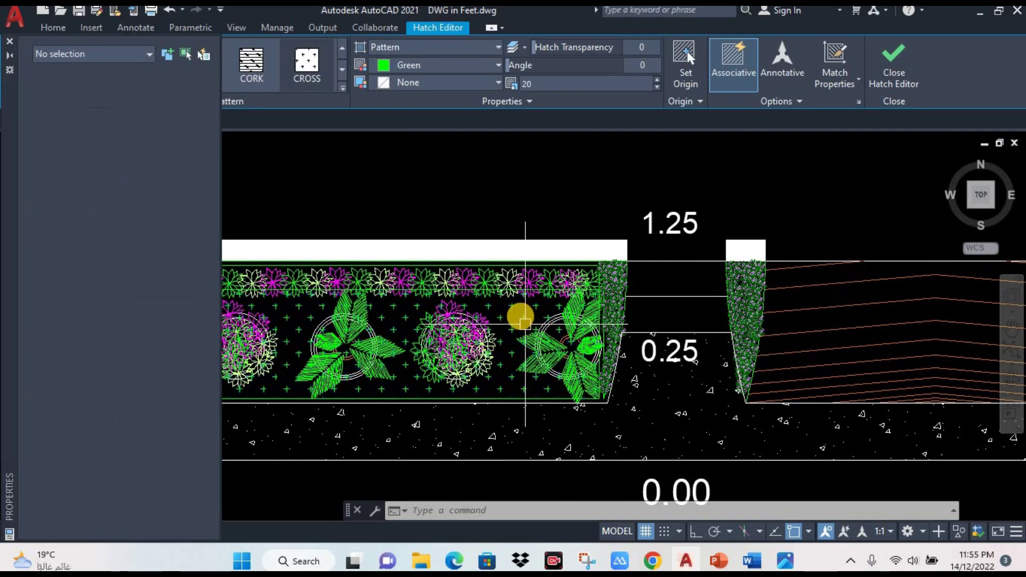
Set the garden bed's CROSS hatch scale to 40, then to 10, and deselect it
{"action": "left_click", "coordinate": [395, 334]}
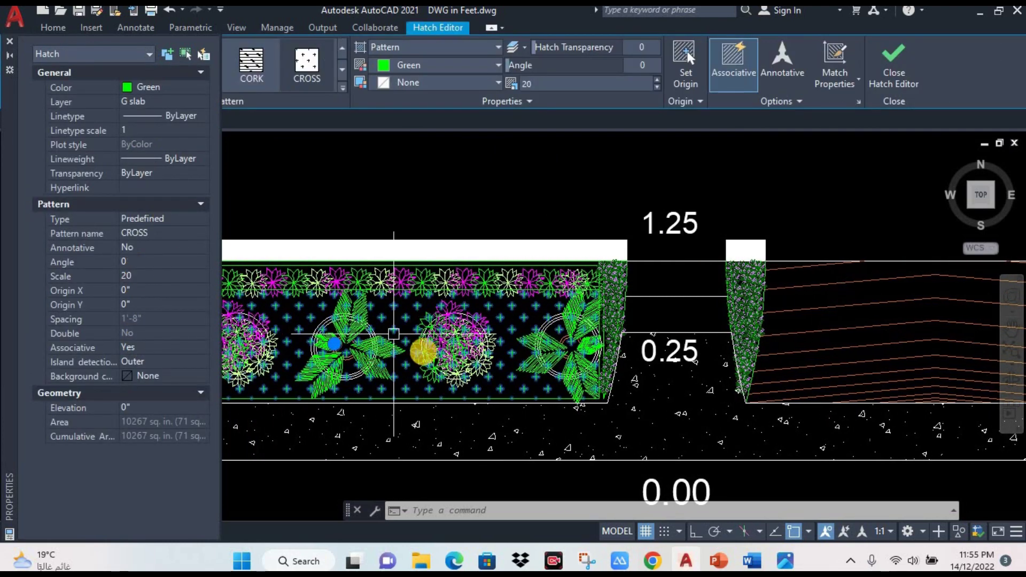
{"action": "middle_click_drag", "start_coordinate": [442, 361], "coordinate": [562, 362]}
{"action": "type", "text": "40"}
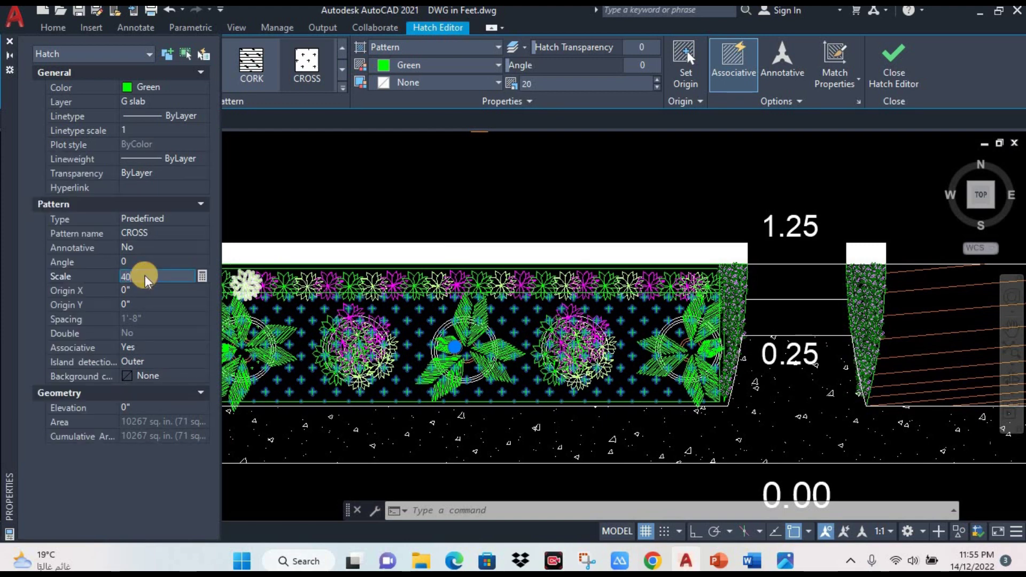
{"action": "key", "text": "Tab"}
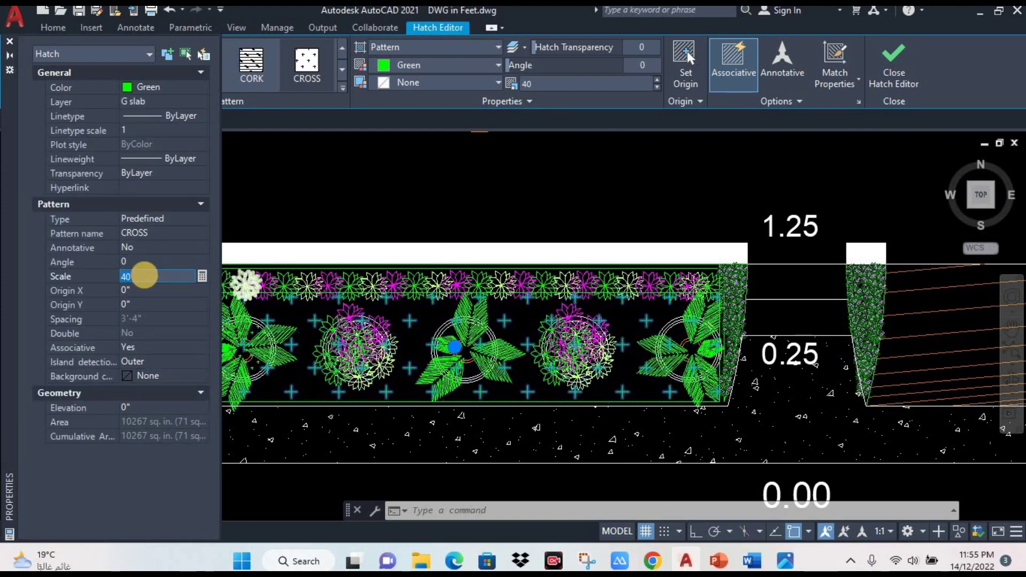
{"action": "type", "text": "10"}
{"action": "key", "text": "Return"}
{"action": "key", "text": "Escape"}
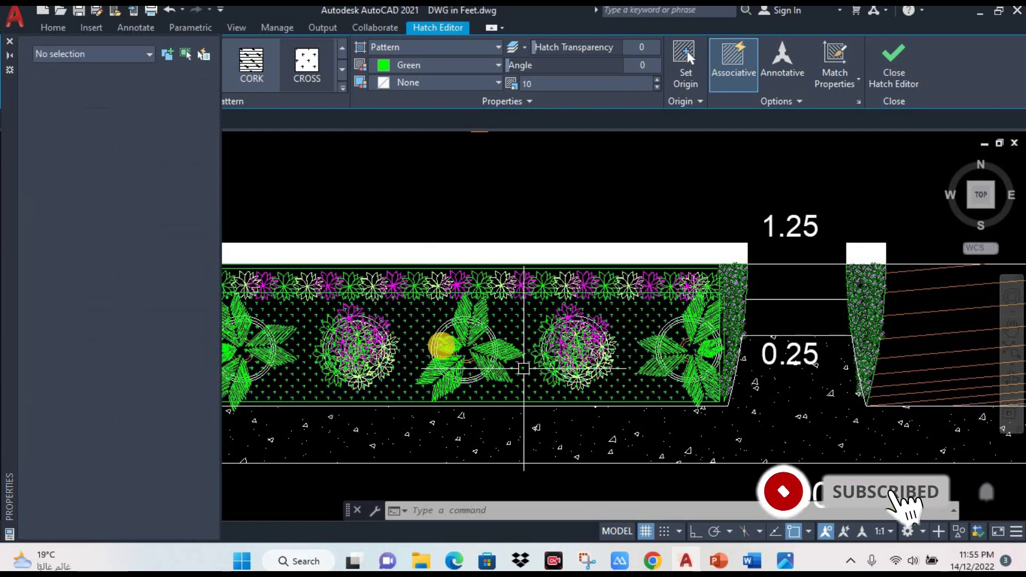
{"action": "middle_click_drag", "start_coordinate": [520, 345], "coordinate": [580, 333]}
{"action": "scroll", "coordinate": [633, 268], "scroll_direction": "down", "scroll_amount": 2}
{"action": "scroll", "coordinate": [541, 367], "scroll_direction": "down", "scroll_amount": 2}
Erase the old 42' dimension above the building's top wall
{"action": "scroll", "coordinate": [637, 298], "scroll_direction": "down", "scroll_amount": 1}
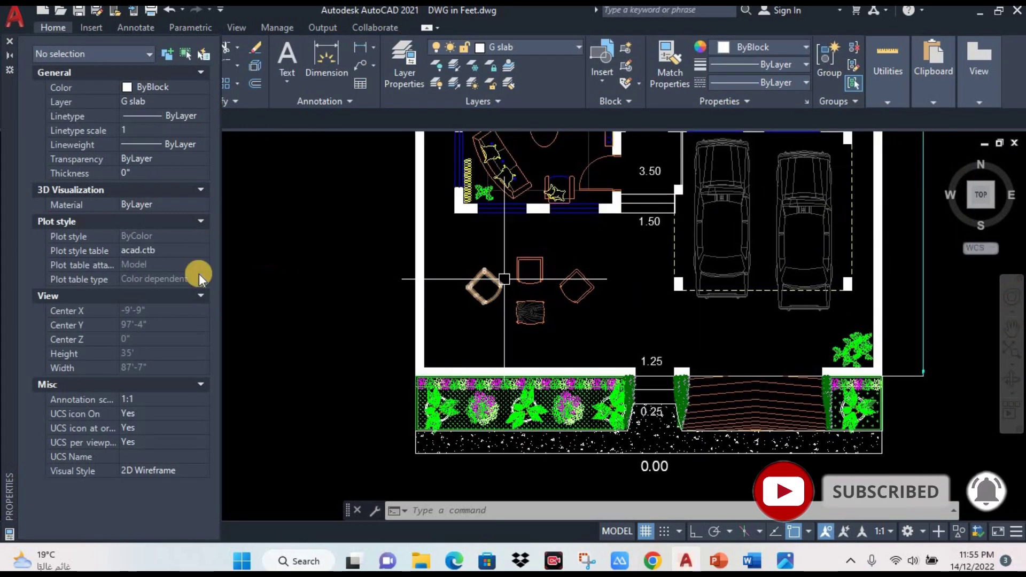
{"action": "mouse_move", "coordinate": [243, 277]}
{"action": "middle_mouse_down"}
{"action": "mouse_move", "coordinate": [436, 343]}
{"action": "mouse_move", "coordinate": [436, 310]}
{"action": "mouse_move", "coordinate": [527, 327]}
{"action": "mouse_move", "coordinate": [532, 316]}
{"action": "middle_mouse_up"}
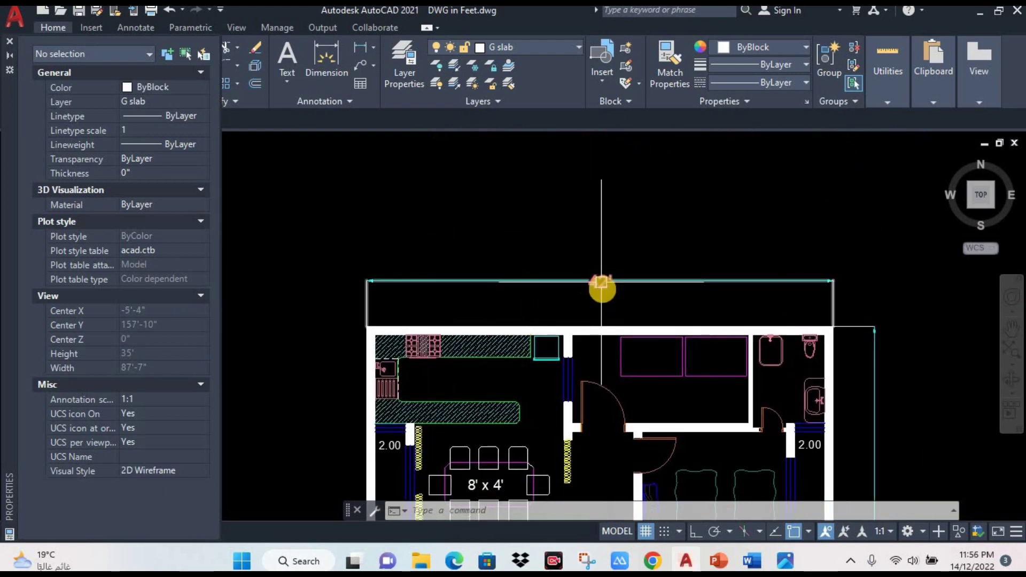
{"action": "left_click", "coordinate": [586, 283]}
{"action": "type", "text": "e"}
{"action": "key", "text": "Return"}
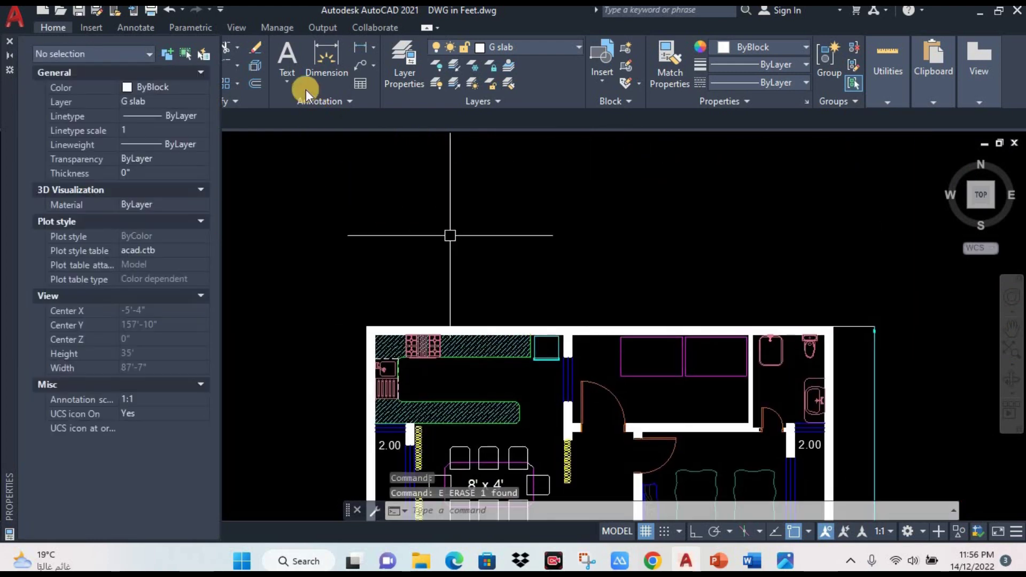
Draw a linear 42' dimension from the top-left to top-right wall corner, placed above the wall
{"action": "left_click", "coordinate": [9, 43]}
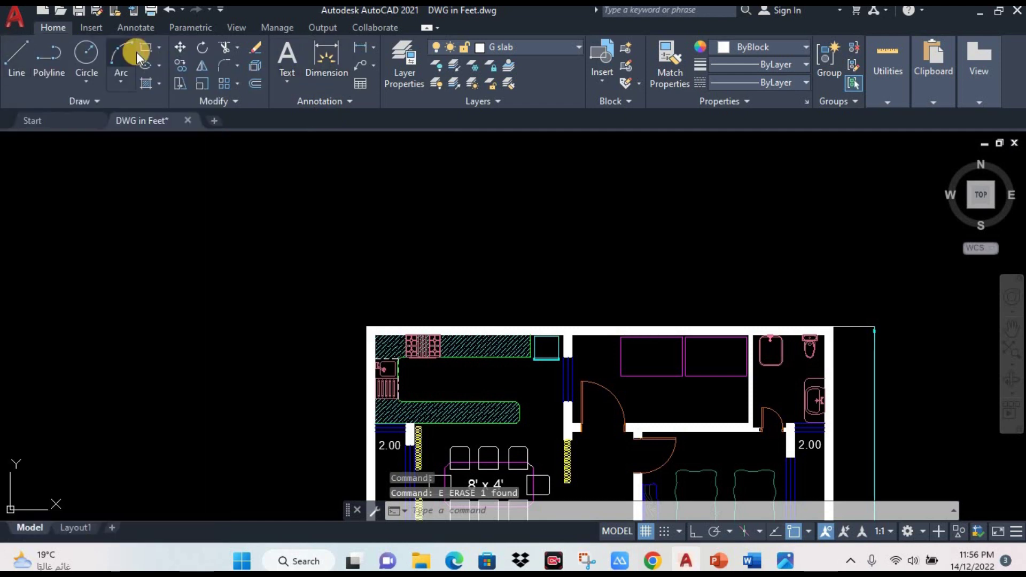
{"action": "left_click", "coordinate": [121, 28]}
{"action": "left_click", "coordinate": [286, 69]}
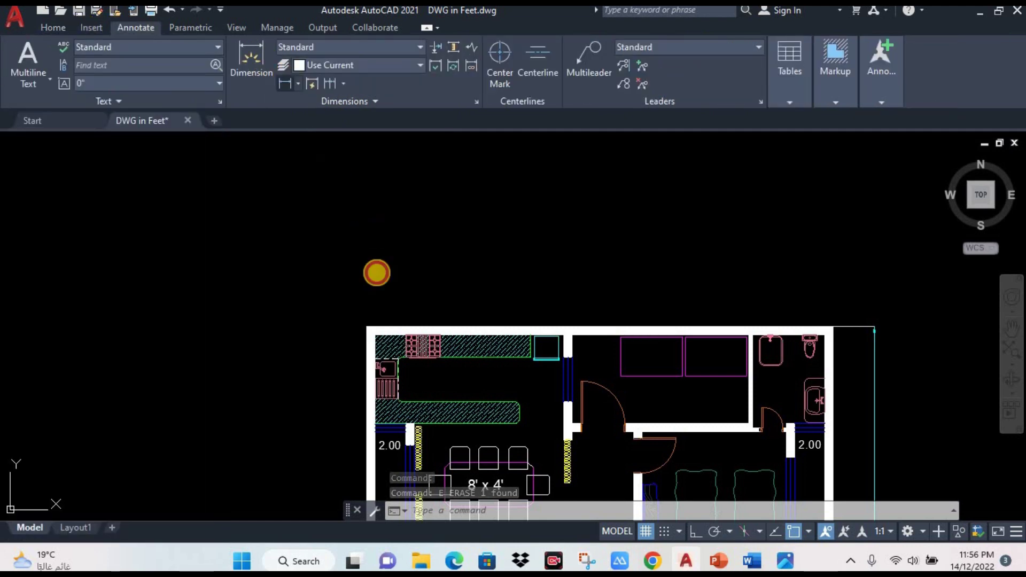
{"action": "left_click", "coordinate": [365, 326]}
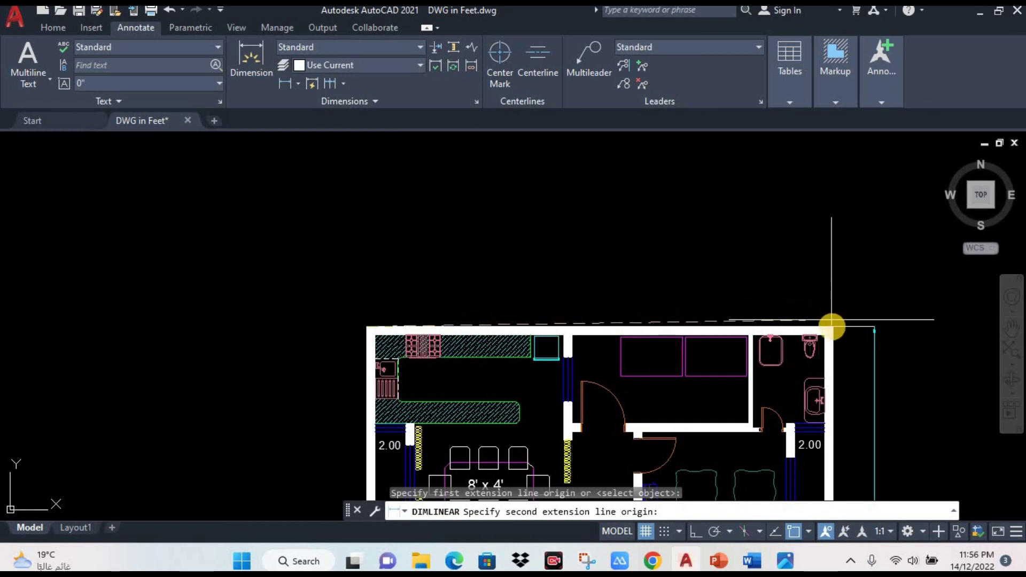
{"action": "left_click", "coordinate": [831, 326]}
{"action": "left_click", "coordinate": [663, 299]}
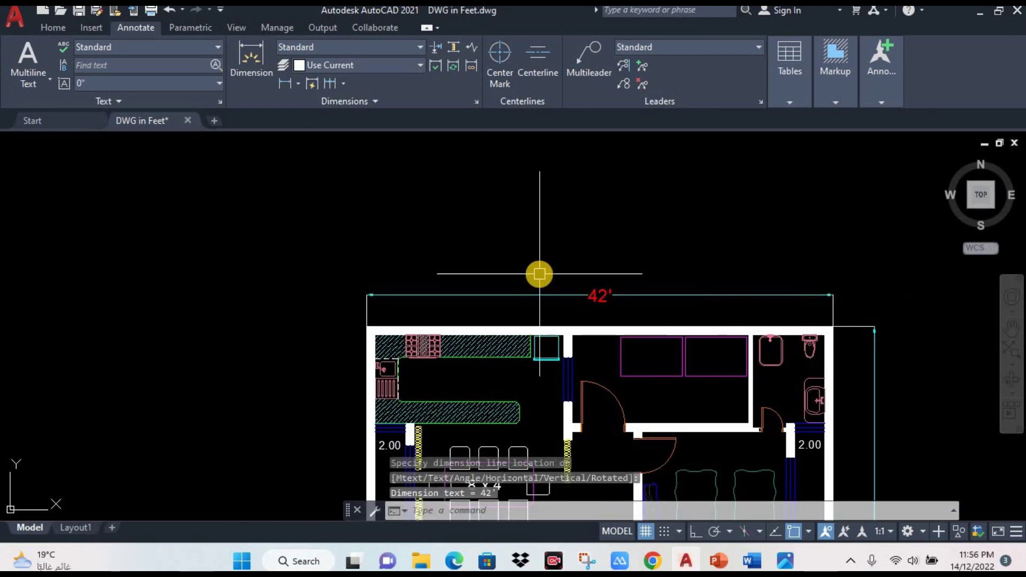
{"action": "key", "text": "ctrl+1"}
{"action": "left_click", "coordinate": [473, 294]}
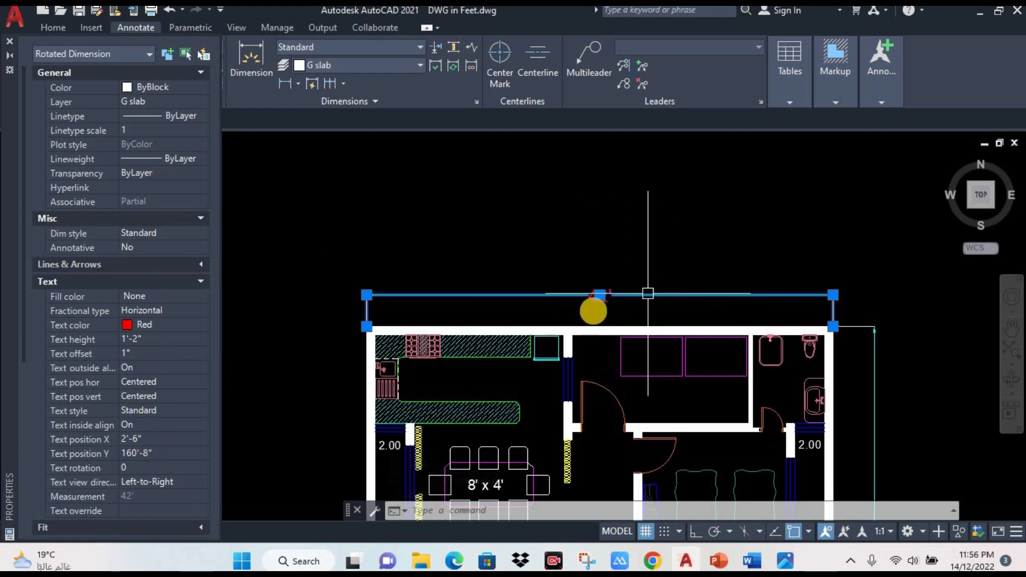
Override the top-wall dimension text to read 'back side 42 feet'
{"action": "left_click", "coordinate": [149, 510]}
{"action": "type", "text": "back side 42 feet"}
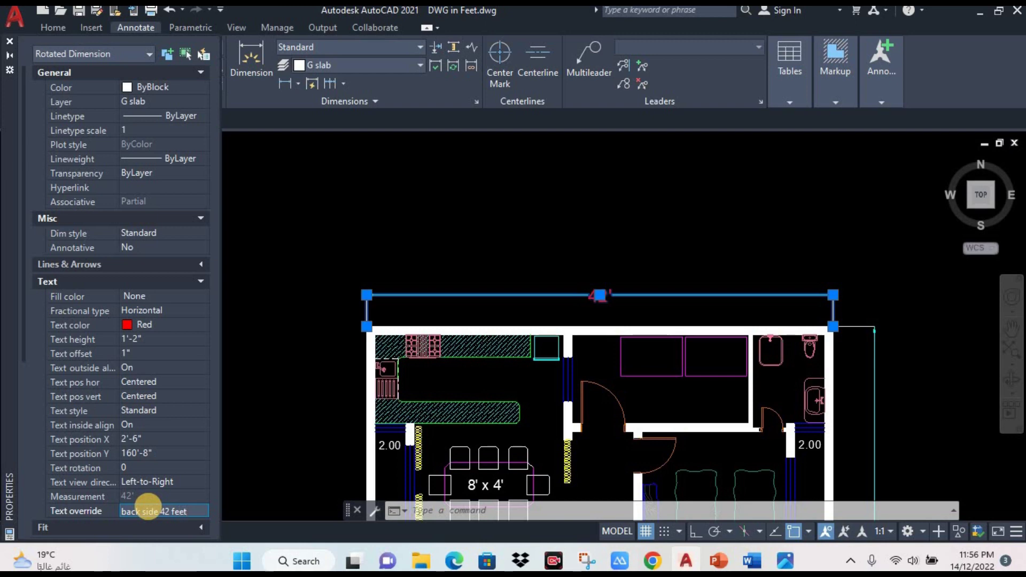
{"action": "key", "text": "Return"}
{"action": "key", "text": "Escape"}
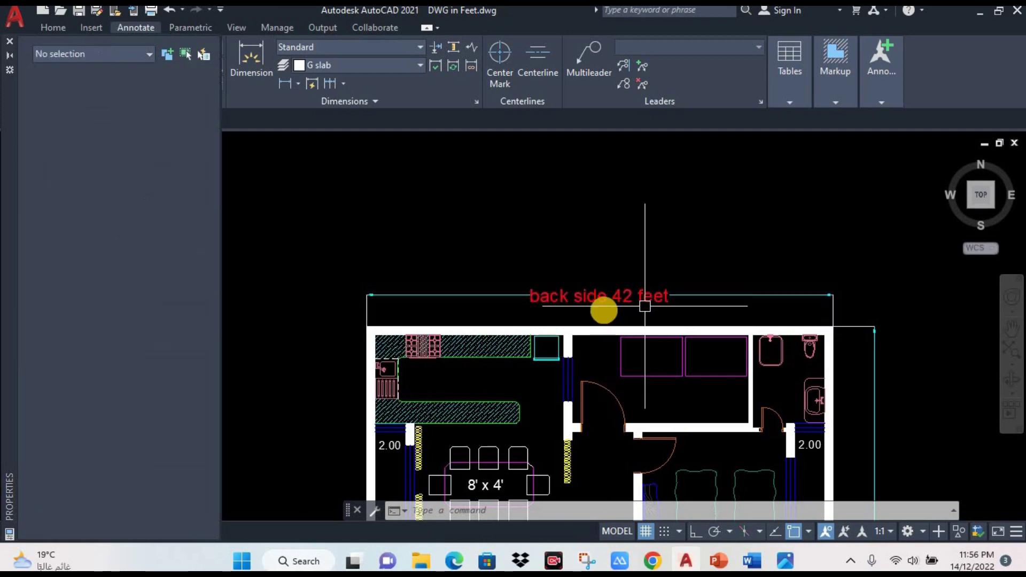
{"action": "middle_click_drag", "start_coordinate": [605, 312], "coordinate": [605, 254]}
Set the right-side vertical dimension's text override to 'front side'
{"action": "scroll", "coordinate": [761, 307], "scroll_direction": "down", "scroll_amount": 2}
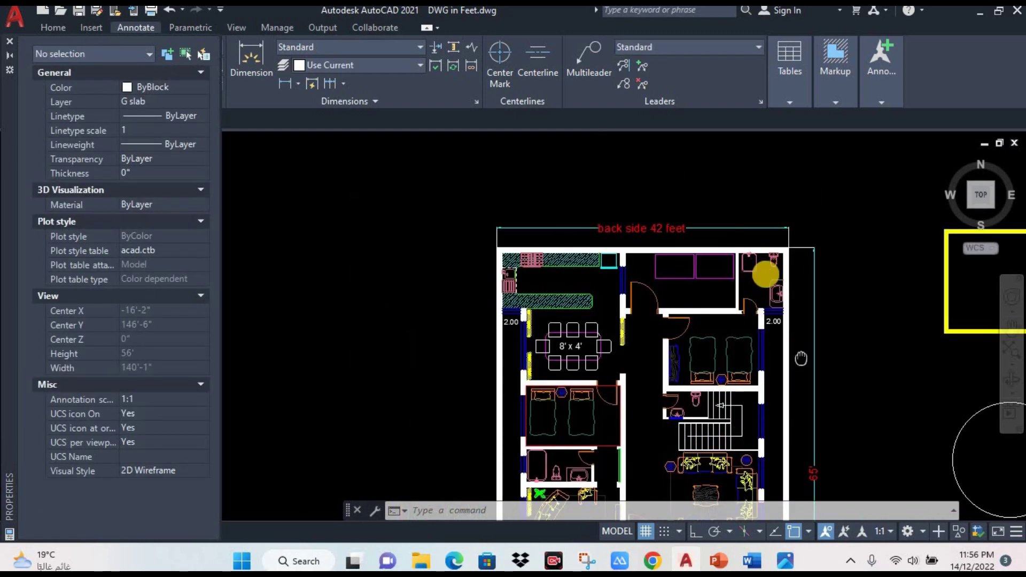
{"action": "left_click", "coordinate": [777, 368]}
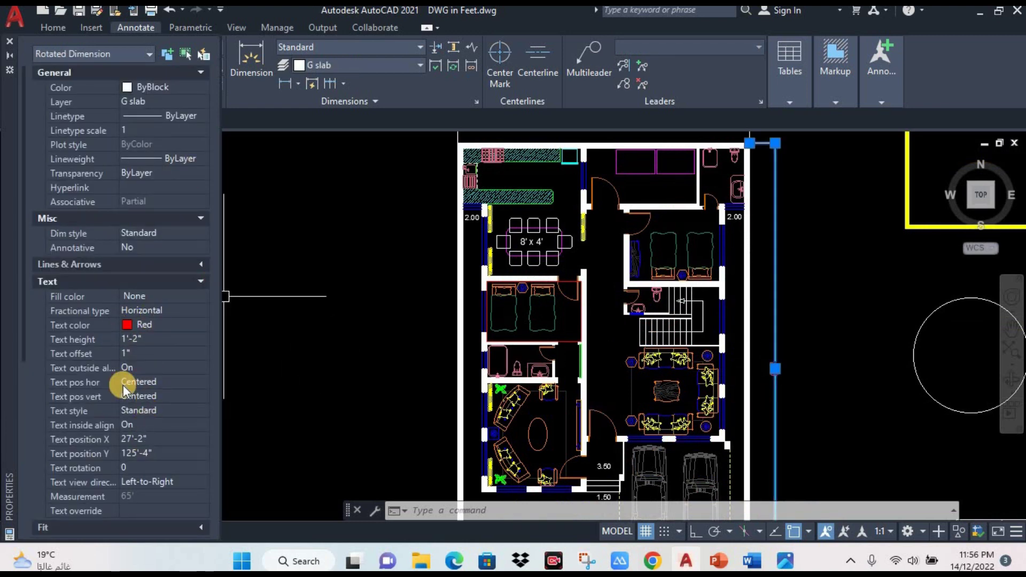
{"action": "left_click", "coordinate": [132, 510]}
{"action": "type", "text": "front side"}
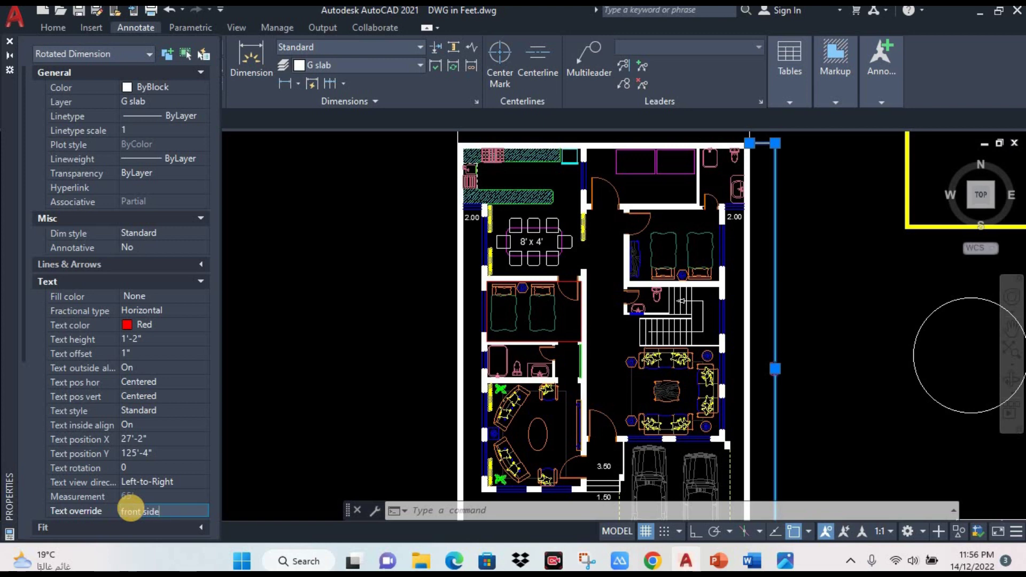
{"action": "key", "text": "Escape"}
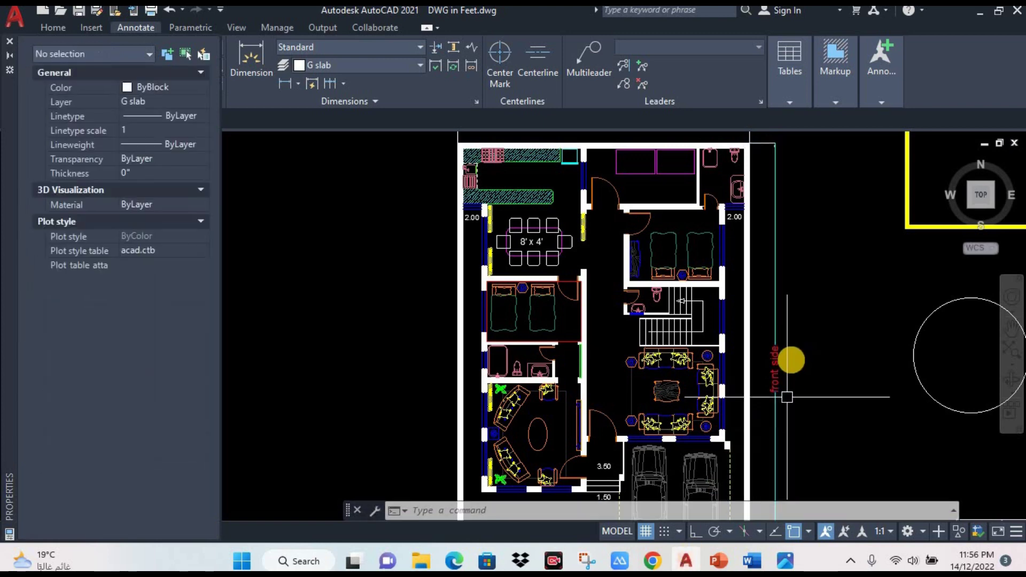
{"action": "left_click", "coordinate": [774, 367]}
{"action": "middle_click_drag", "start_coordinate": [664, 325], "coordinate": [664, 473]}
Select the top 'back side 42 feet' dimension
{"action": "scroll", "coordinate": [635, 275], "scroll_direction": "up", "scroll_amount": 2}
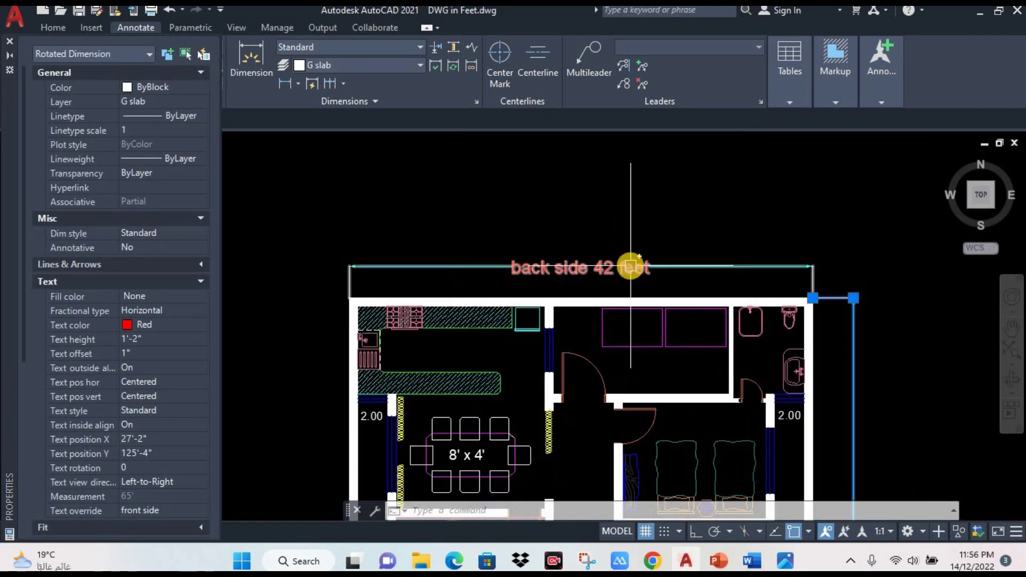
{"action": "key", "text": "Escape"}
{"action": "left_click", "coordinate": [607, 268]}
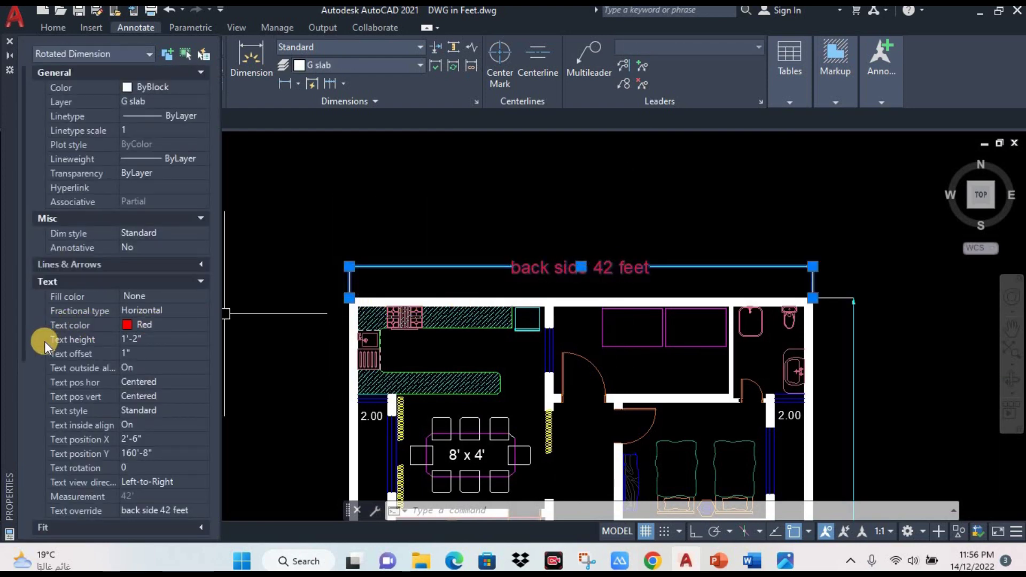
{"action": "key", "text": "Escape"}
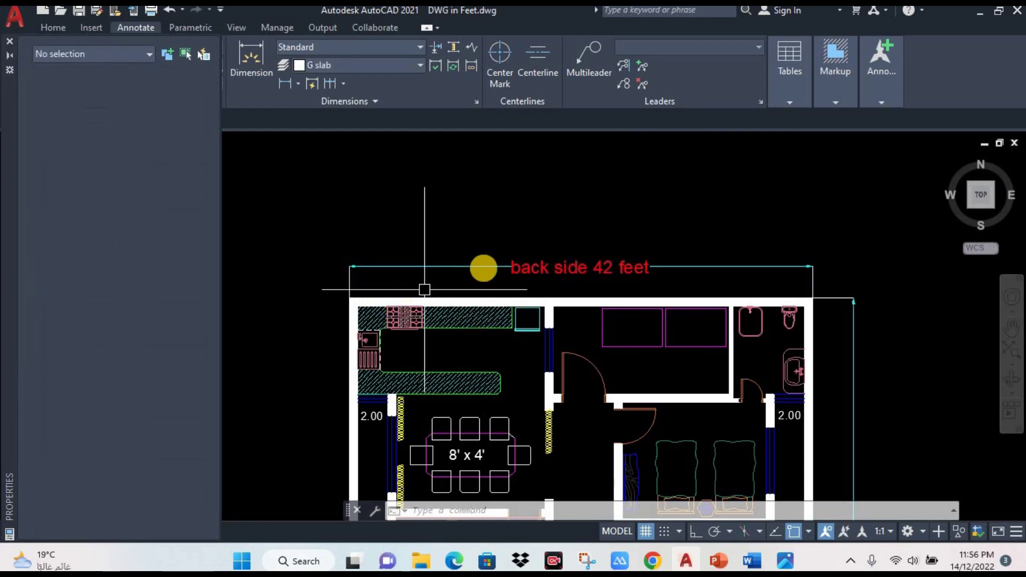
{"action": "left_click", "coordinate": [482, 265]}
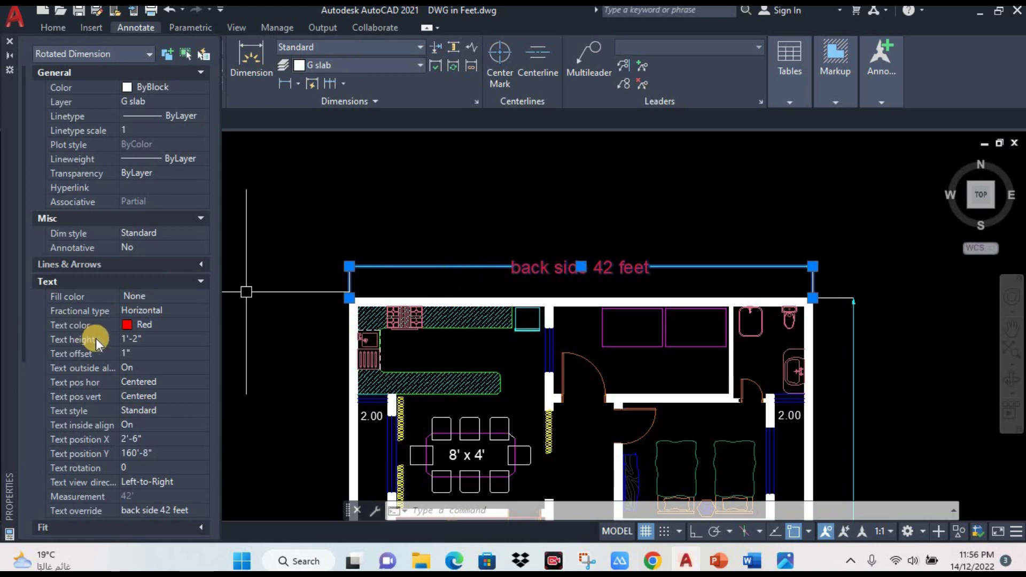
Set that dimension's text height to 2' so the label appears much larger
{"action": "left_click", "coordinate": [168, 339]}
{"action": "type", "text": "2"}
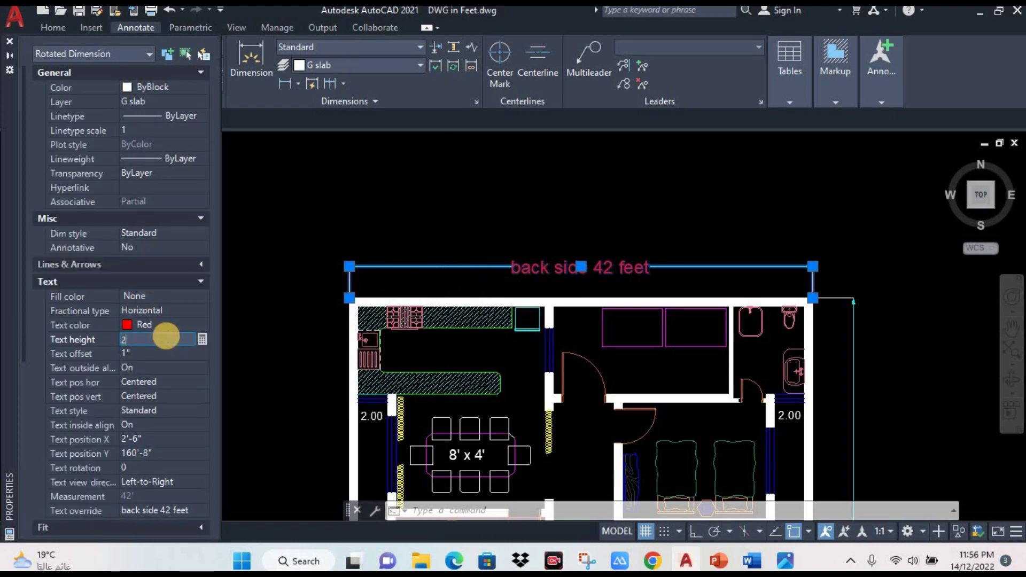
{"action": "key", "text": "Tab"}
{"action": "left_click", "coordinate": [170, 339]}
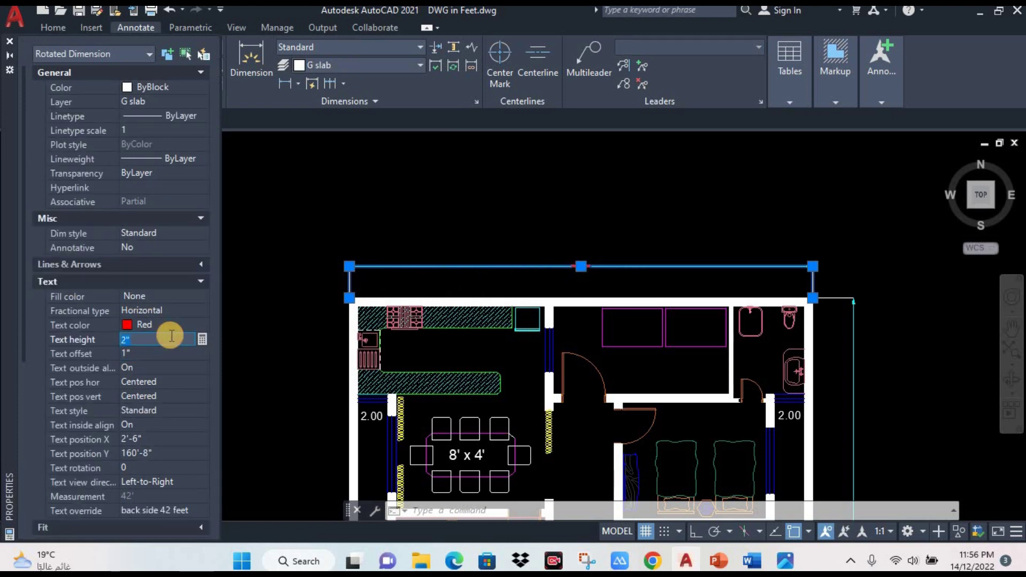
{"action": "key", "text": "Tab"}
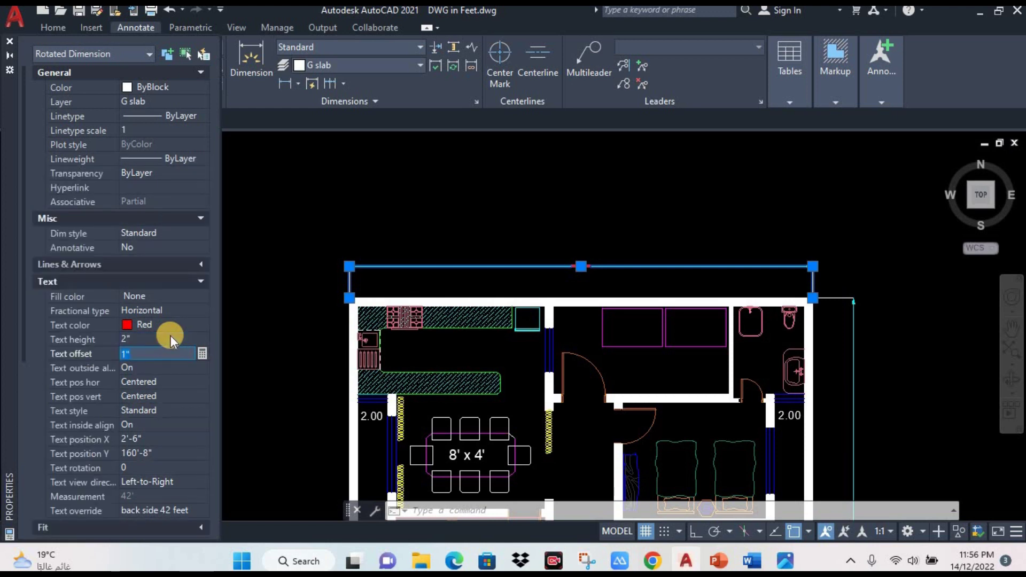
{"action": "left_click", "coordinate": [170, 337]}
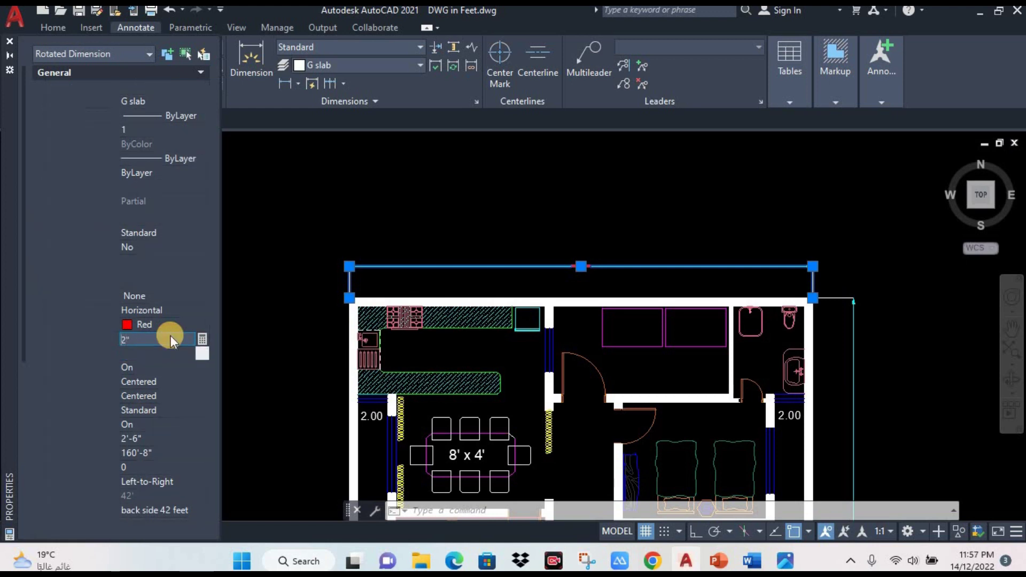
{"action": "key", "text": "Tab"}
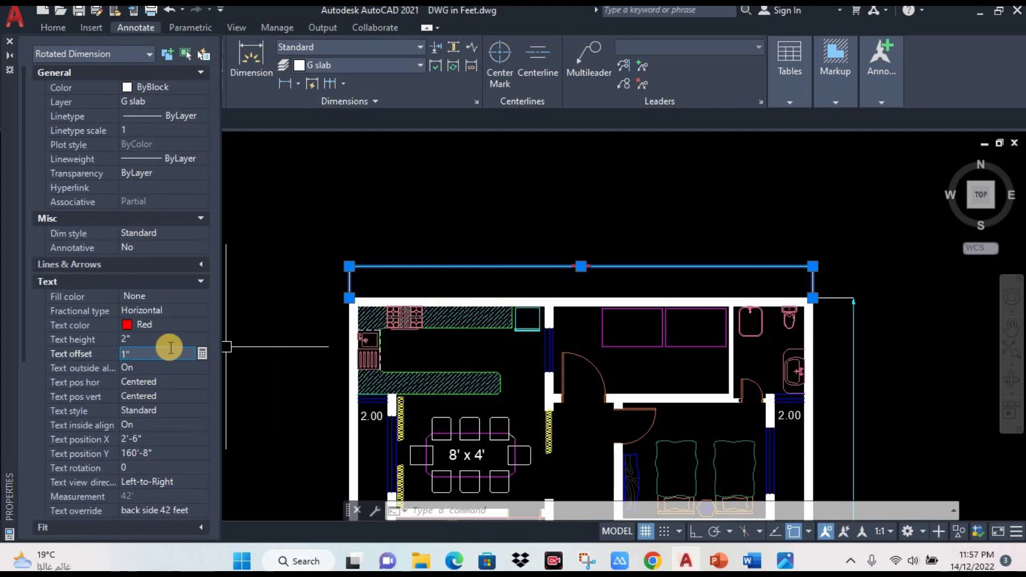
{"action": "key", "text": "Escape"}
{"action": "left_click", "coordinate": [531, 262]}
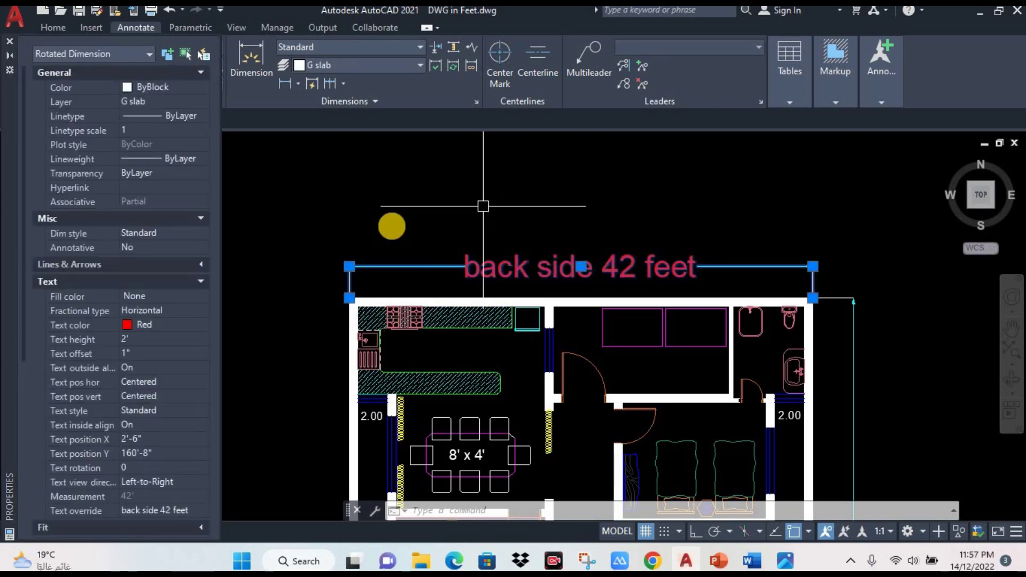
{"action": "scroll", "coordinate": [440, 245], "scroll_direction": "down", "scroll_amount": 3}
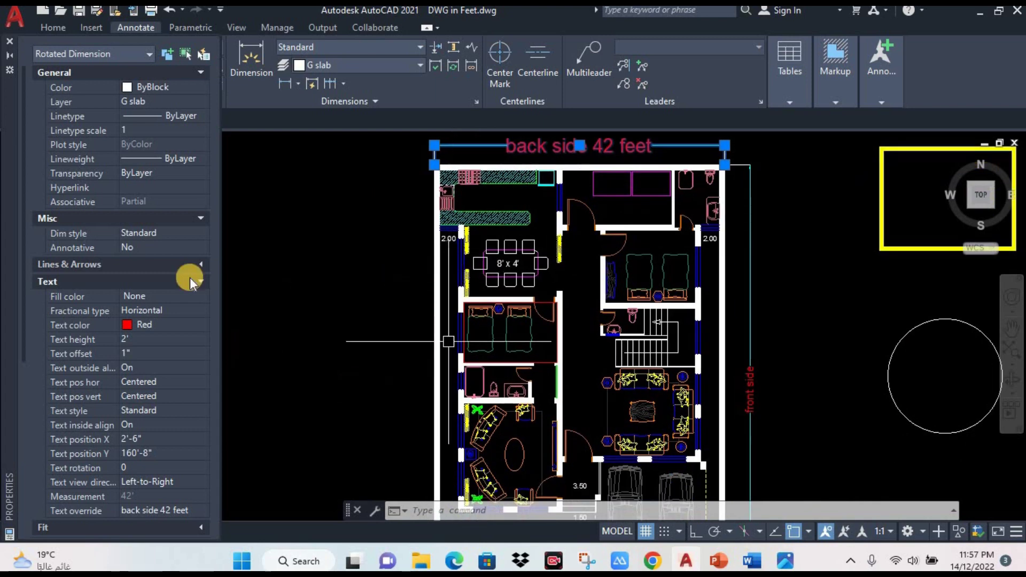
{"action": "scroll", "coordinate": [509, 328], "scroll_direction": "down", "scroll_amount": 1}
{"action": "scroll", "coordinate": [471, 289], "scroll_direction": "up", "scroll_amount": 2}
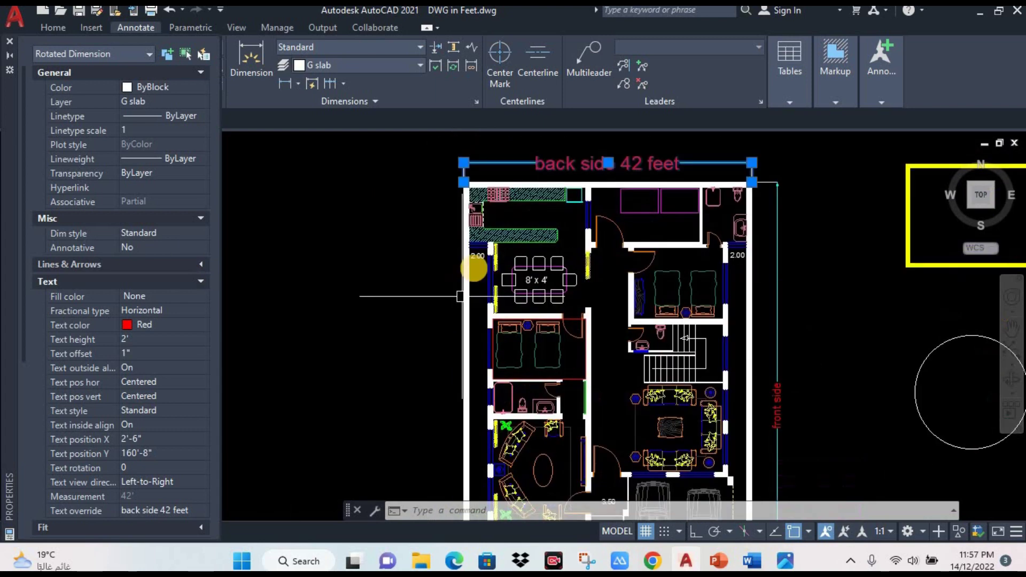
{"action": "scroll", "coordinate": [503, 304], "scroll_direction": "up", "scroll_amount": 3}
Bring the front gate level text below the garden strip into view
{"action": "key", "text": "Escape"}
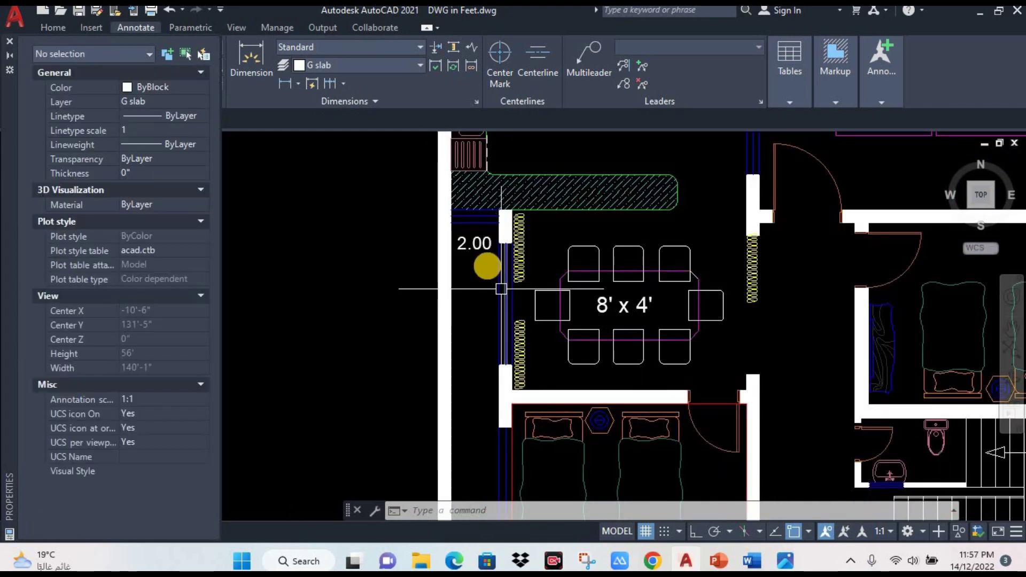
{"action": "middle_click_drag", "start_coordinate": [674, 346], "coordinate": [597, 303]}
{"action": "scroll", "coordinate": [636, 343], "scroll_direction": "down", "scroll_amount": 3}
{"action": "scroll", "coordinate": [596, 315], "scroll_direction": "down", "scroll_amount": 3}
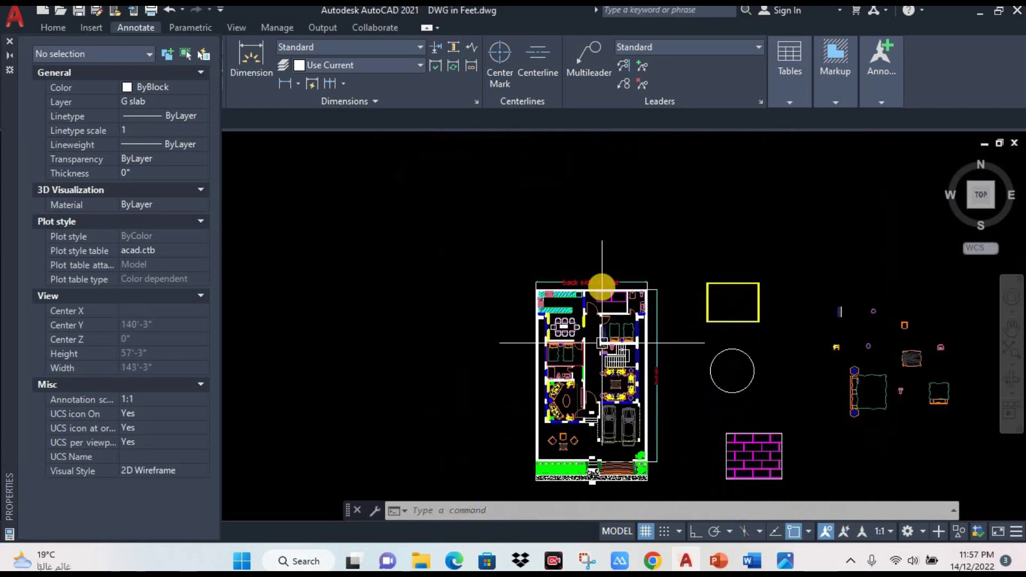
{"action": "scroll", "coordinate": [574, 275], "scroll_direction": "down", "scroll_amount": 1}
{"action": "scroll", "coordinate": [545, 321], "scroll_direction": "down", "scroll_amount": 1}
{"action": "scroll", "coordinate": [540, 391], "scroll_direction": "up", "scroll_amount": 3}
{"action": "scroll", "coordinate": [507, 375], "scroll_direction": "up", "scroll_amount": 6}
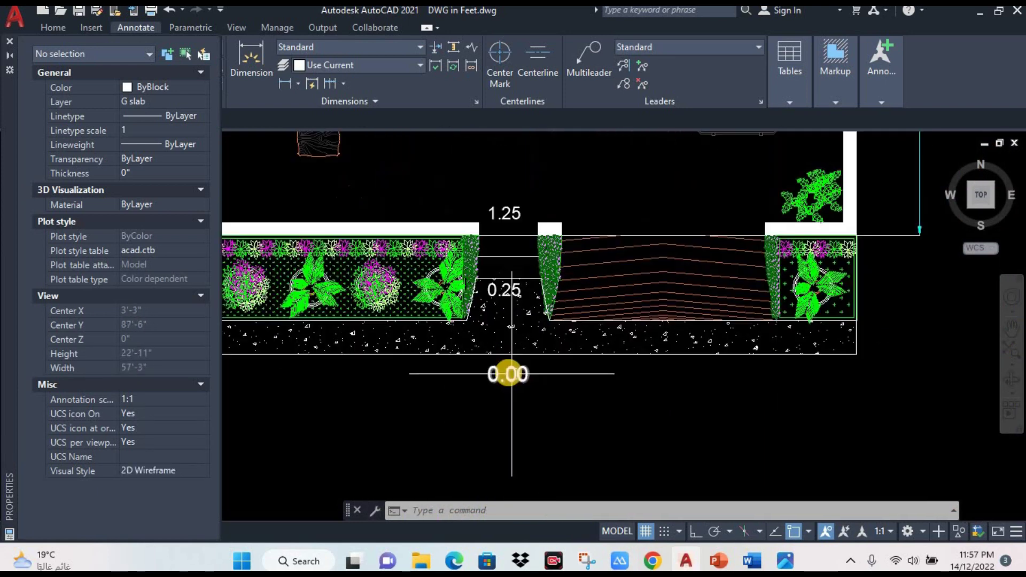
{"action": "mouse_move", "coordinate": [507, 371]}
{"action": "middle_mouse_down"}
{"action": "mouse_move", "coordinate": [573, 384]}
{"action": "mouse_move", "coordinate": [633, 373]}
{"action": "middle_mouse_up"}
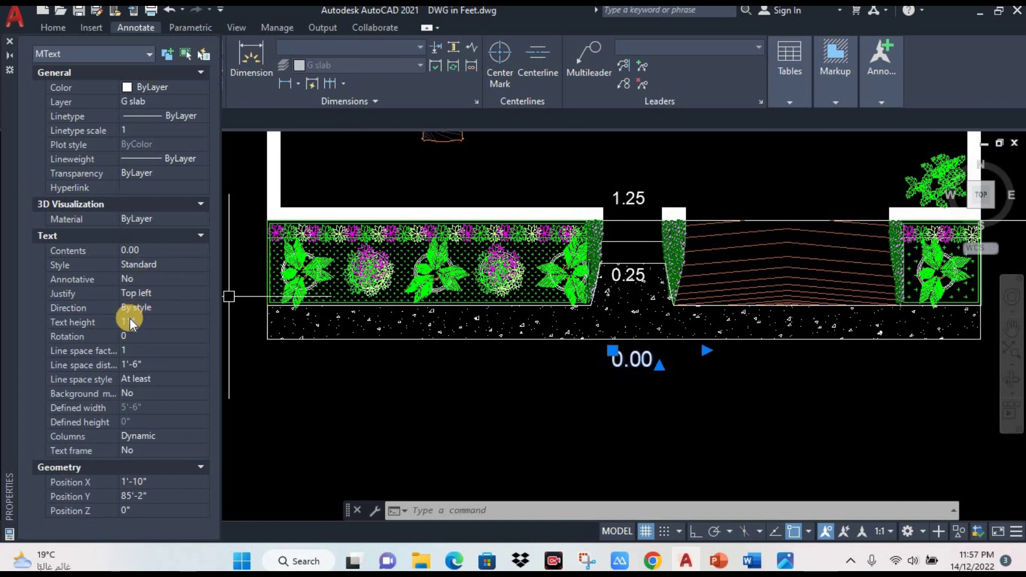
Give the 0.00 level text a 3' height and reselect it
{"action": "left_click", "coordinate": [148, 322]}
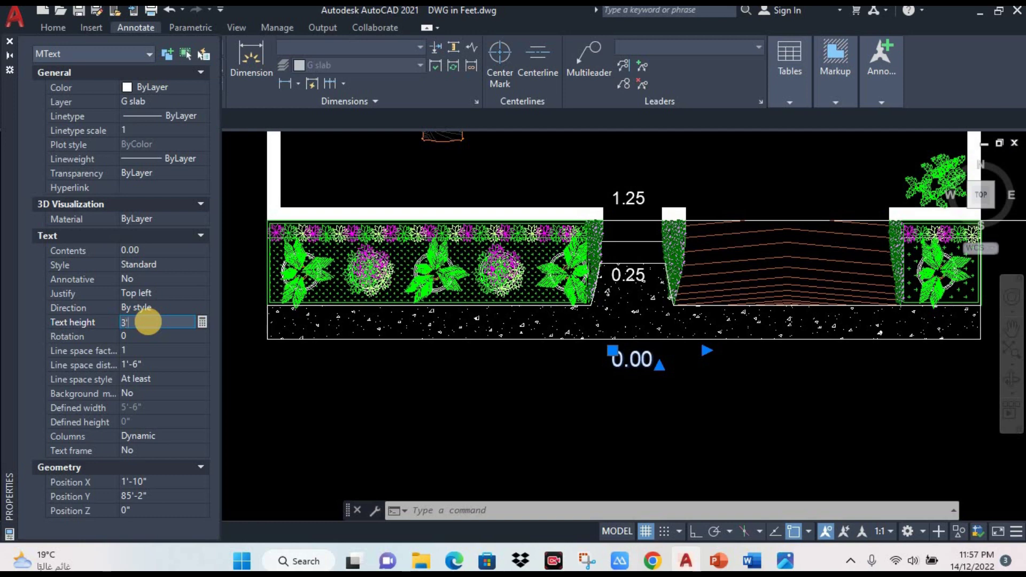
{"action": "key", "text": "Tab"}
{"action": "key", "text": "Escape"}
{"action": "middle_click_drag", "start_coordinate": [709, 374], "coordinate": [644, 389]}
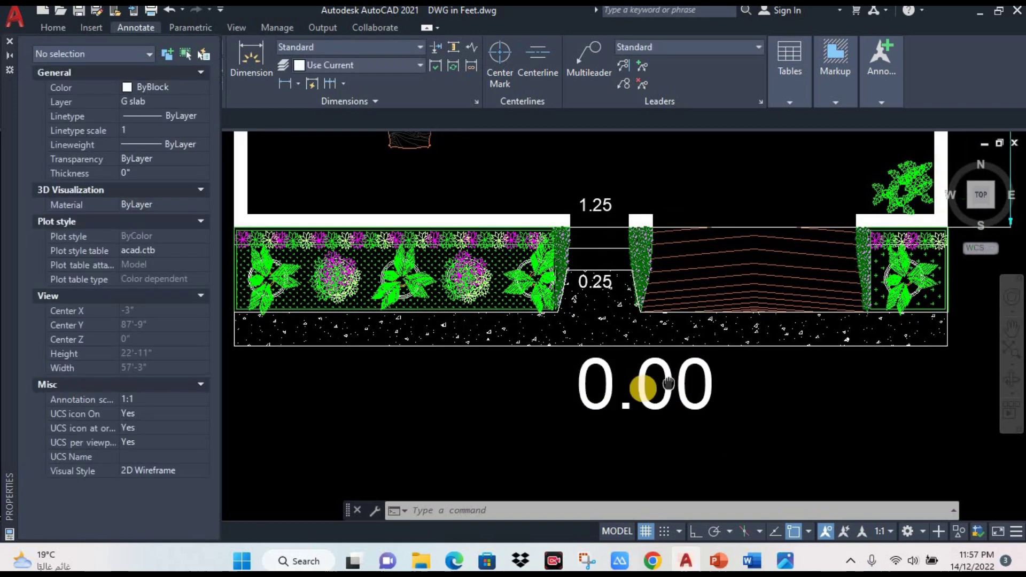
{"action": "left_click", "coordinate": [646, 386]}
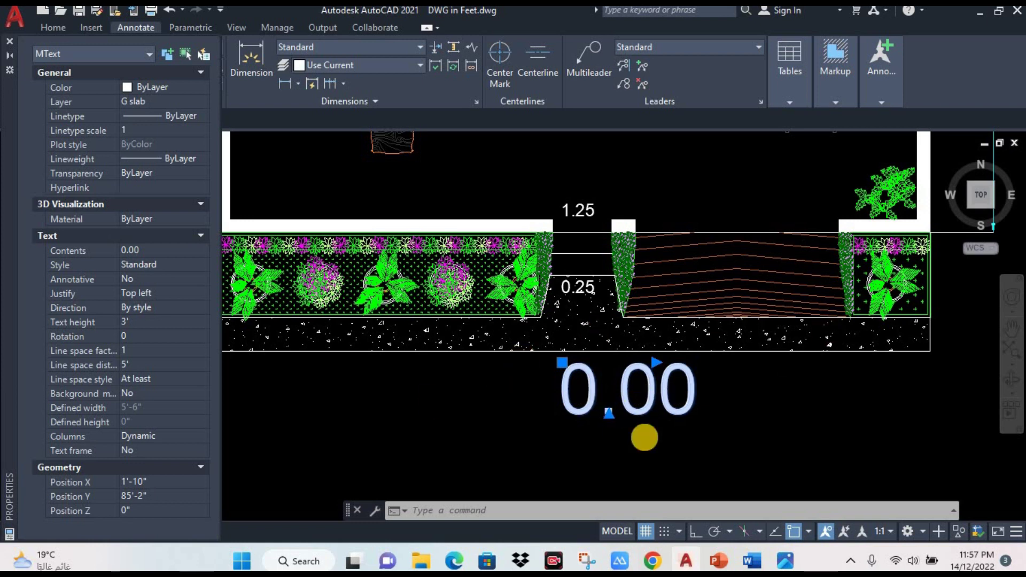
Replace the 0.00 text with 'road' in a widened text box
{"action": "double_click", "coordinate": [595, 429]}
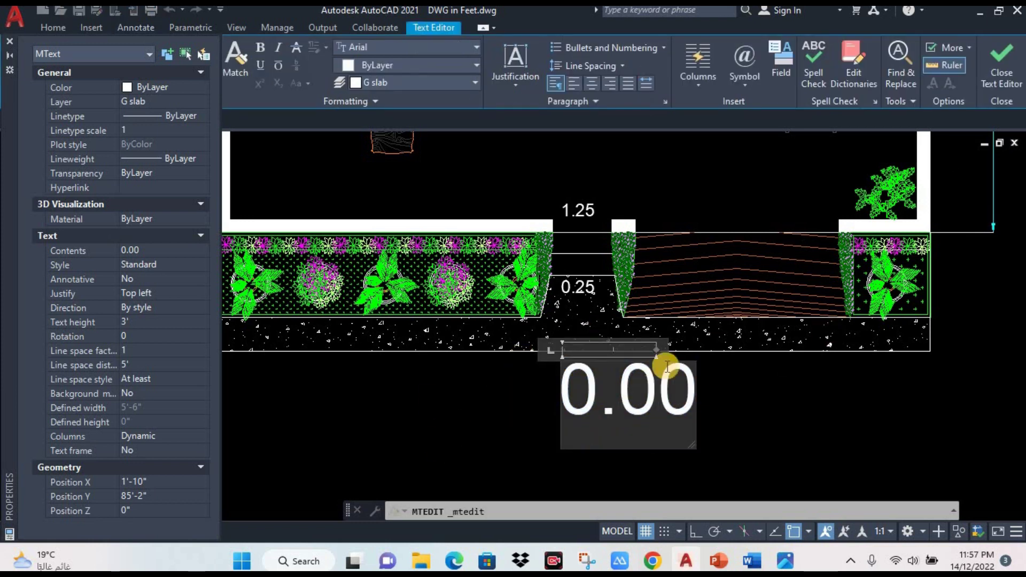
{"action": "left_click_drag", "start_coordinate": [656, 350], "coordinate": [779, 351]}
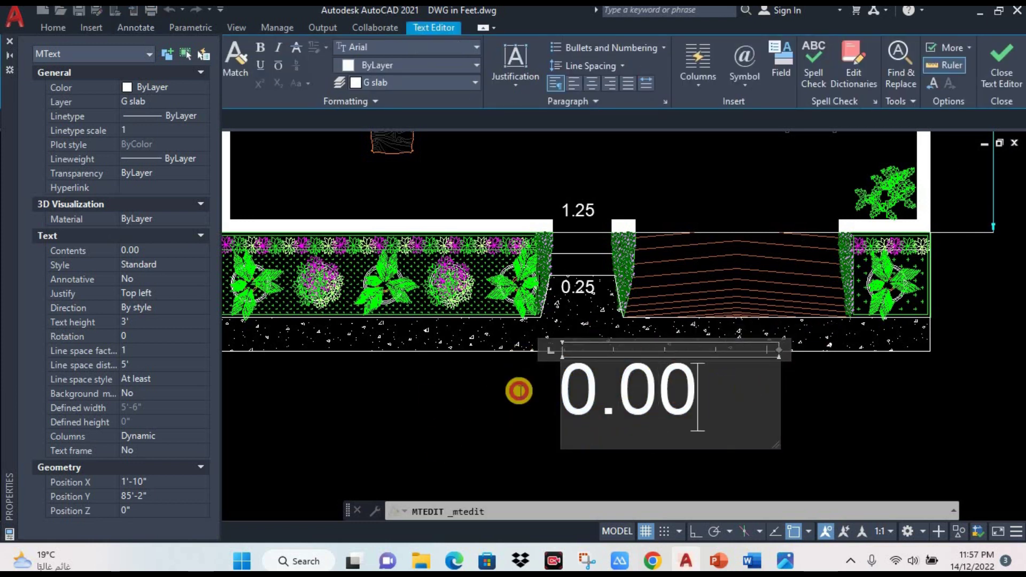
{"action": "key", "text": "ctrl+a"}
{"action": "type", "text": "road"}
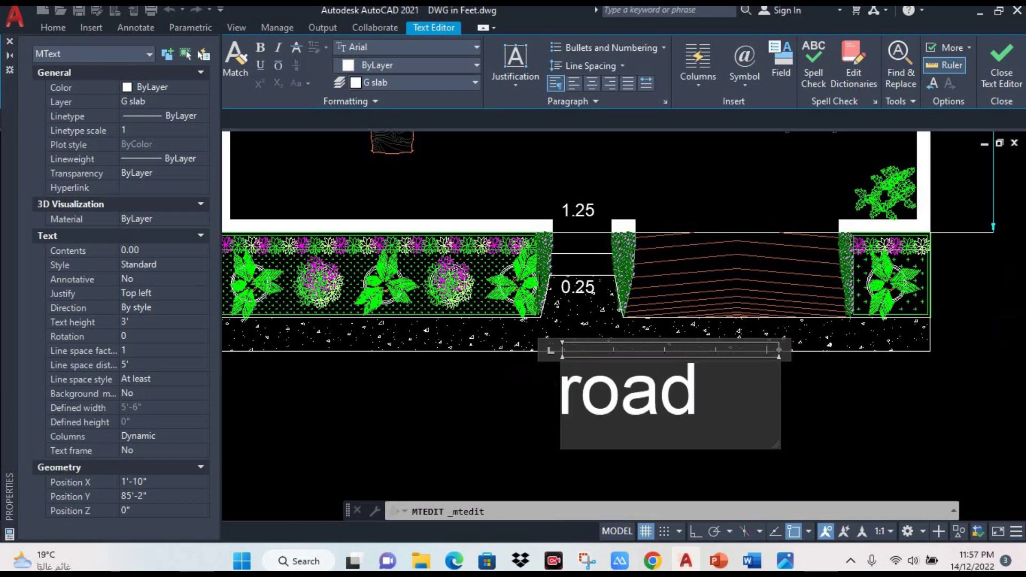
{"action": "left_click", "coordinate": [1003, 65]}
{"action": "left_click", "coordinate": [768, 278]}
{"action": "scroll", "coordinate": [695, 404], "scroll_direction": "down", "scroll_amount": 2}
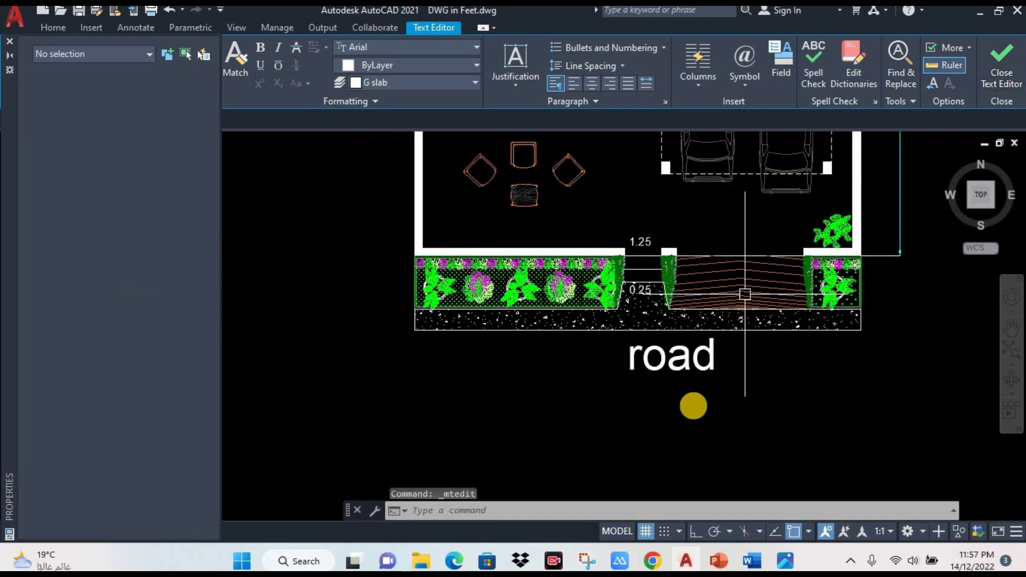
{"action": "scroll", "coordinate": [691, 404], "scroll_direction": "down", "scroll_amount": 2}
{"action": "left_click", "coordinate": [686, 380]}
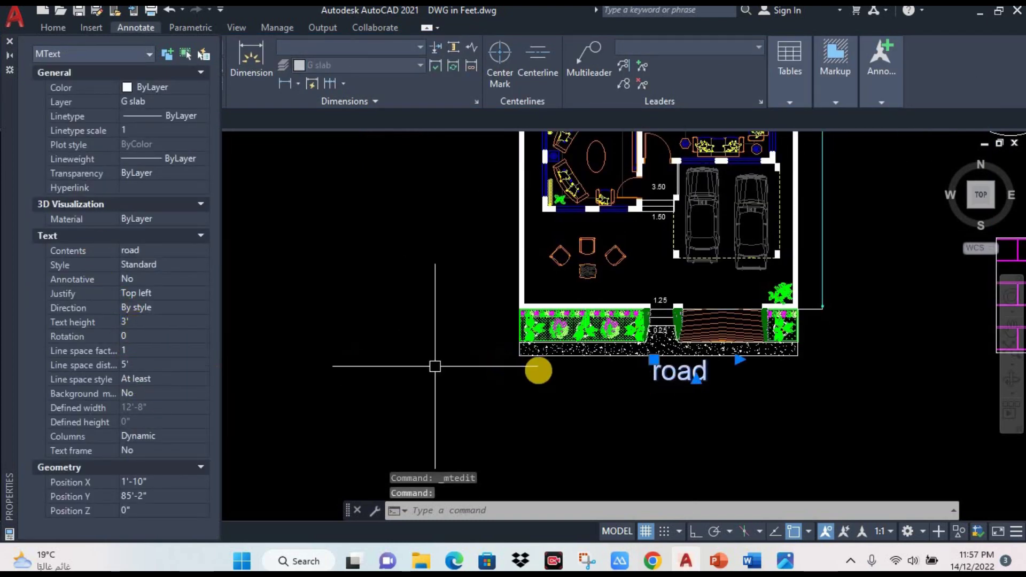
{"action": "scroll", "coordinate": [649, 334], "scroll_direction": "down", "scroll_amount": 2}
{"action": "mouse_move", "coordinate": [649, 334]}
{"action": "middle_mouse_down"}
{"action": "mouse_move", "coordinate": [486, 366]}
{"action": "mouse_move", "coordinate": [531, 324]}
{"action": "middle_mouse_up"}
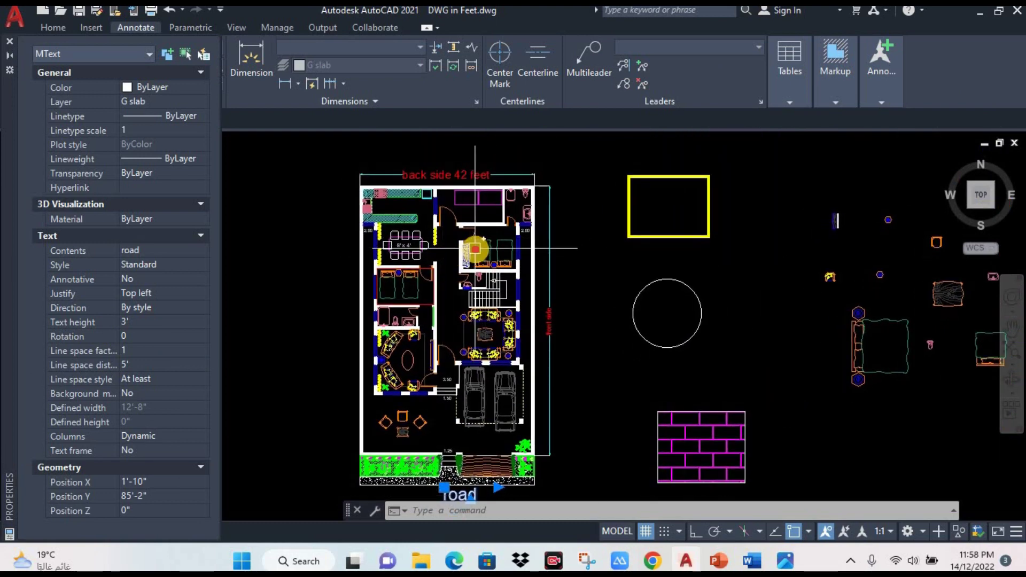
Try picking wall pieces and the solid wall hatch in the plan
{"action": "left_click", "coordinate": [475, 248]}
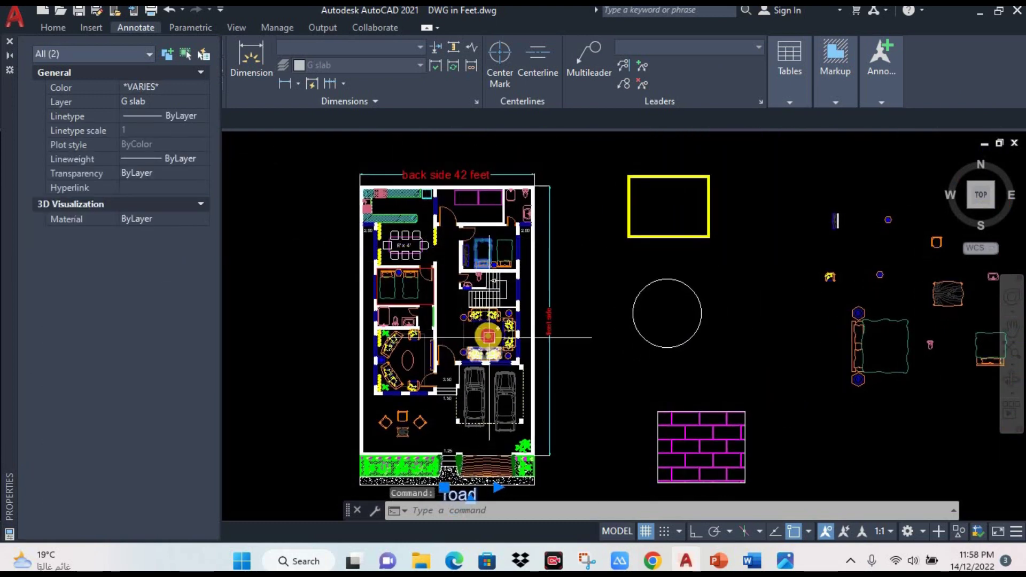
{"action": "key", "text": "Escape"}
{"action": "scroll", "coordinate": [438, 320], "scroll_direction": "up", "scroll_amount": 2}
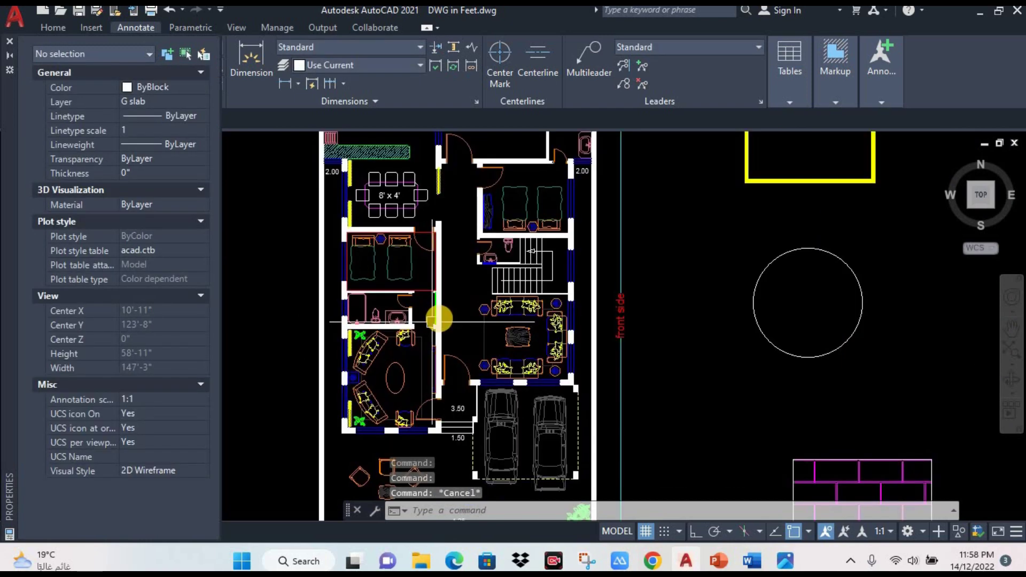
{"action": "scroll", "coordinate": [440, 315], "scroll_direction": "up", "scroll_amount": 2}
{"action": "left_click", "coordinate": [436, 293]}
{"action": "scroll", "coordinate": [475, 293], "scroll_direction": "up", "scroll_amount": 2}
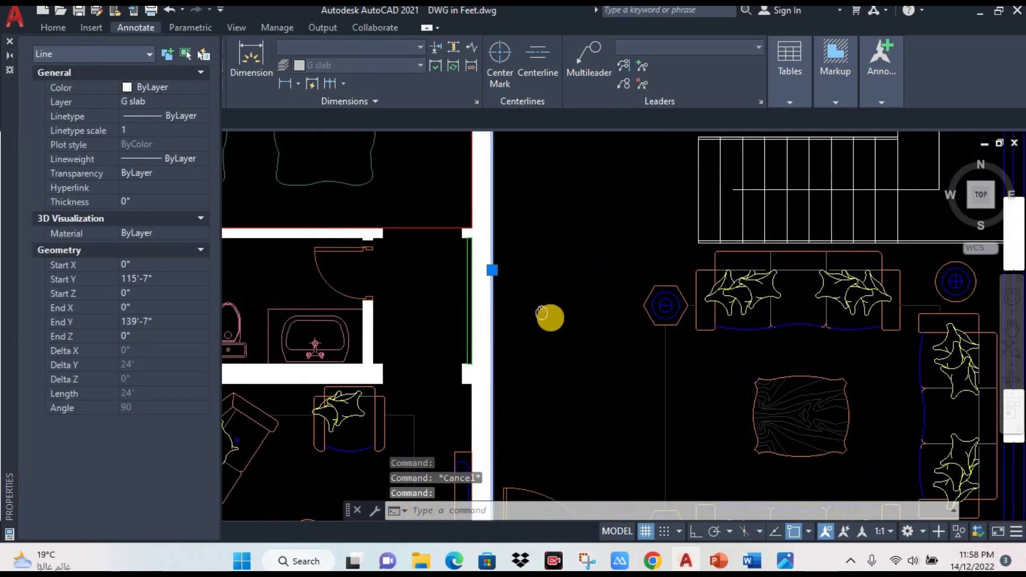
{"action": "key", "text": "Escape"}
{"action": "scroll", "coordinate": [496, 276], "scroll_direction": "up", "scroll_amount": 1}
{"action": "left_click", "coordinate": [498, 272]}
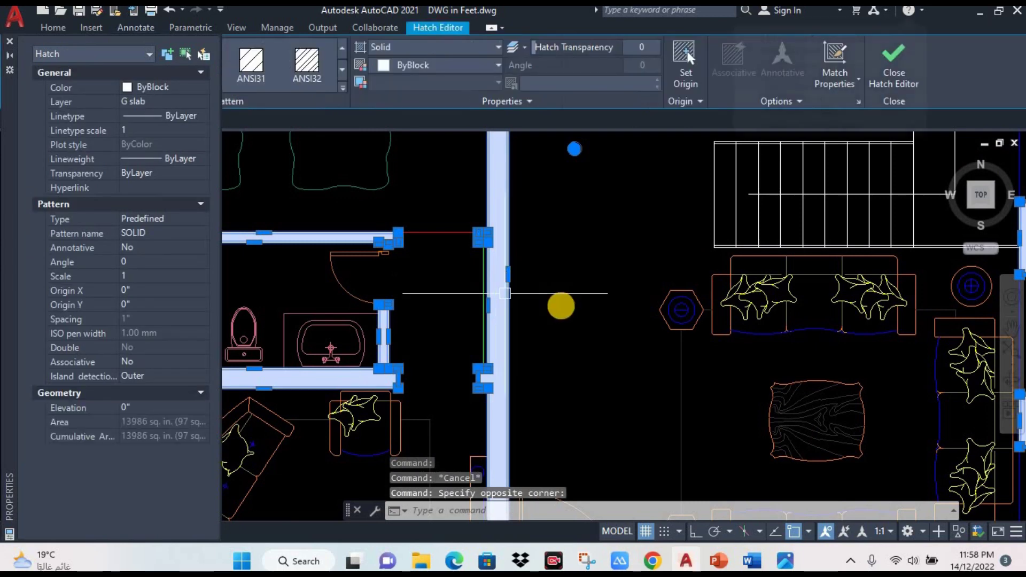
{"action": "middle_click_drag", "start_coordinate": [561, 303], "coordinate": [611, 309]}
{"action": "key", "text": "Escape"}
{"action": "scroll", "coordinate": [611, 310], "scroll_direction": "up", "scroll_amount": 2}
Window-select the wall hatch and set its colour to Magenta
{"action": "left_click_drag", "start_coordinate": [630, 267], "coordinate": [561, 251]}
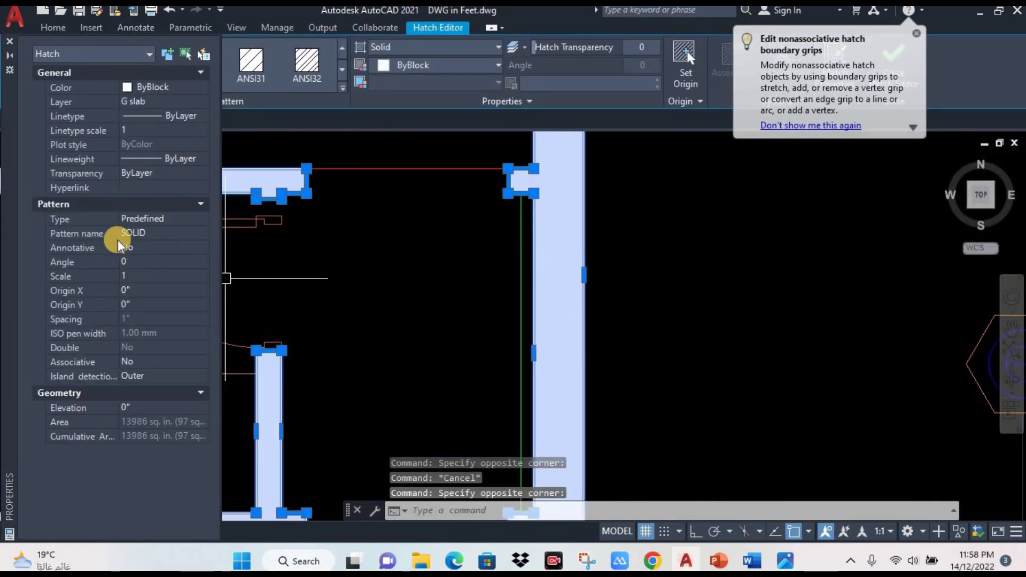
{"action": "left_click", "coordinate": [182, 93]}
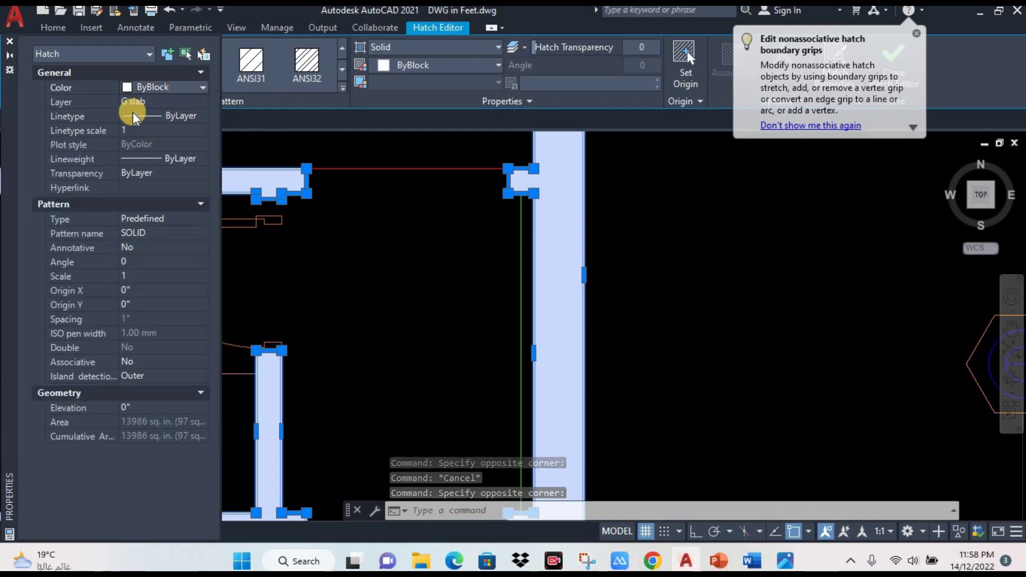
{"action": "left_click", "coordinate": [134, 86]}
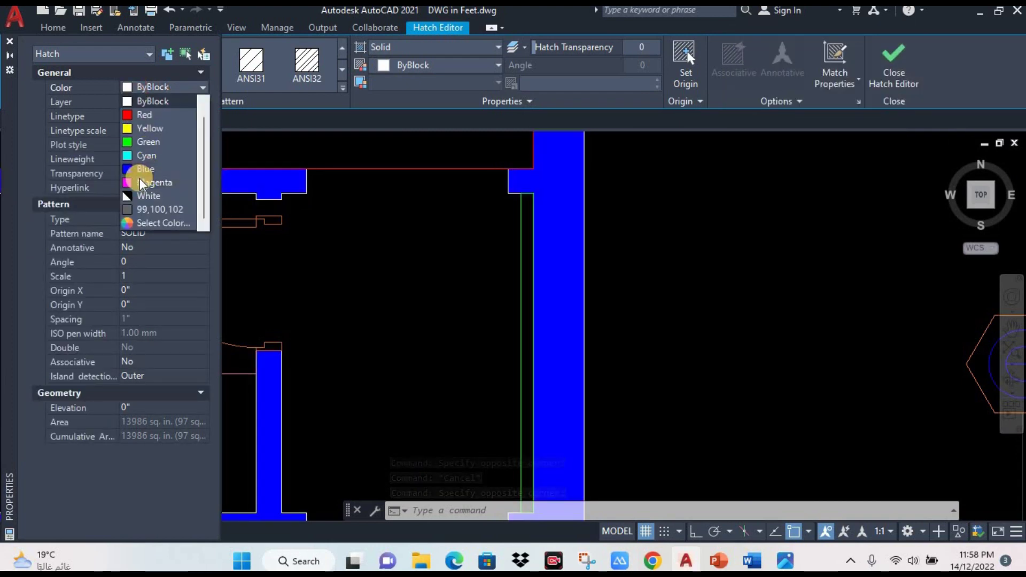
{"action": "left_click", "coordinate": [143, 182]}
{"action": "scroll", "coordinate": [523, 333], "scroll_direction": "down", "scroll_amount": 3}
{"action": "scroll", "coordinate": [523, 326], "scroll_direction": "down", "scroll_amount": 2}
Exit hatch editing and frame the whole plan together with the road label
{"action": "key", "text": "Escape"}
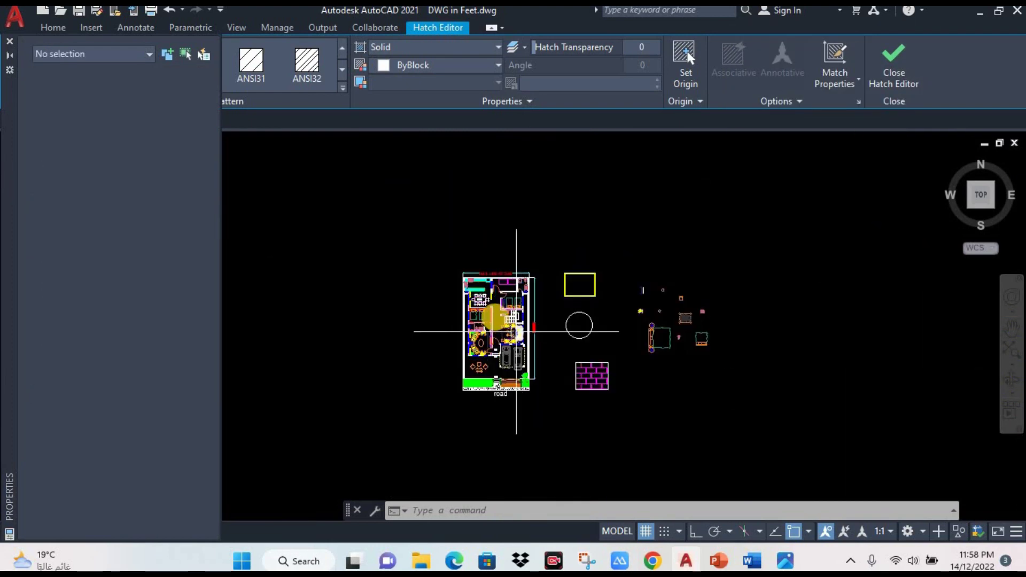
{"action": "scroll", "coordinate": [513, 321], "scroll_direction": "up", "scroll_amount": 4}
{"action": "scroll", "coordinate": [479, 310], "scroll_direction": "up", "scroll_amount": 2}
{"action": "scroll", "coordinate": [479, 313], "scroll_direction": "down", "scroll_amount": 5}
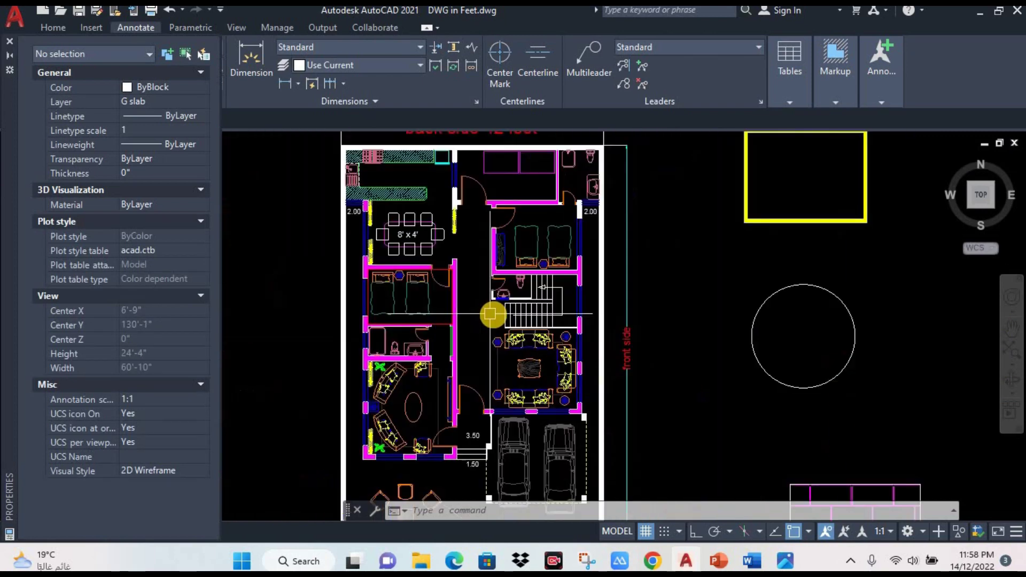
{"action": "middle_click_drag", "start_coordinate": [488, 310], "coordinate": [509, 298]}
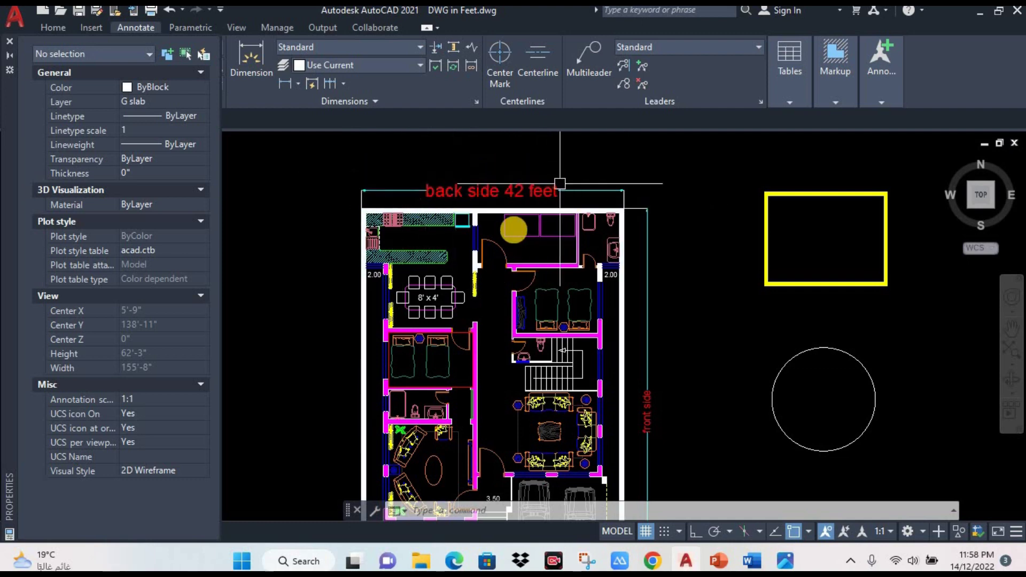
{"action": "scroll", "coordinate": [567, 268], "scroll_direction": "down", "scroll_amount": 2}
{"action": "mouse_move", "coordinate": [601, 310]}
{"action": "middle_mouse_down"}
{"action": "mouse_move", "coordinate": [570, 277]}
{"action": "mouse_move", "coordinate": [560, 293]}
{"action": "middle_mouse_up"}
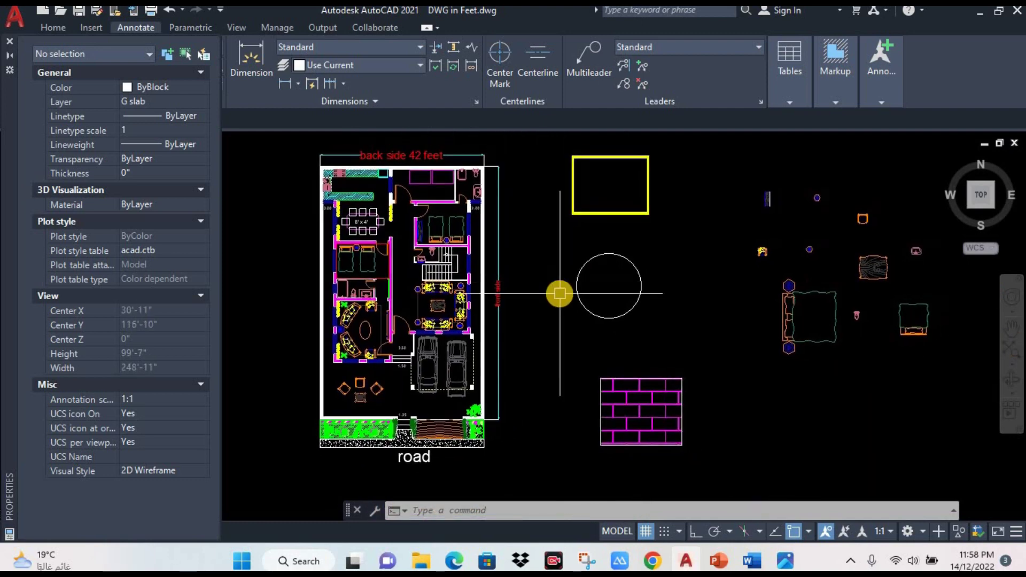